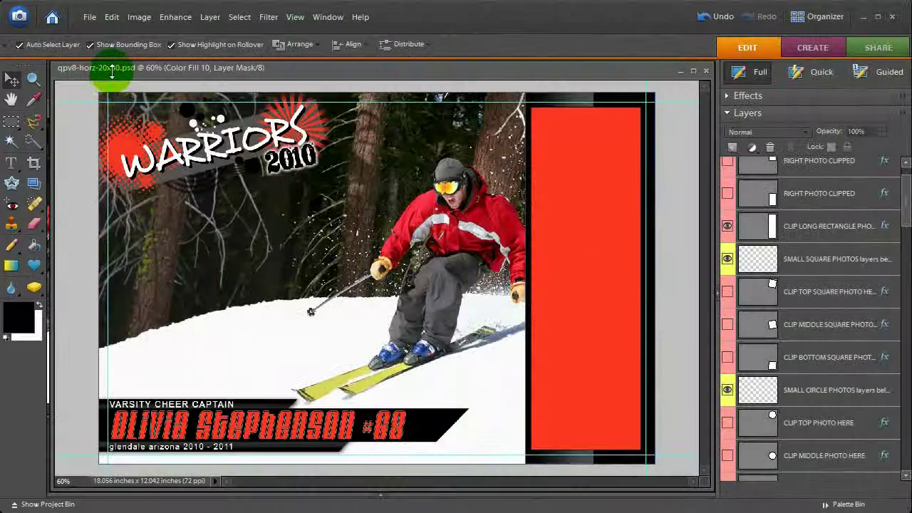
Open the Happy_Guy skier photo from file
left_click(88, 17)
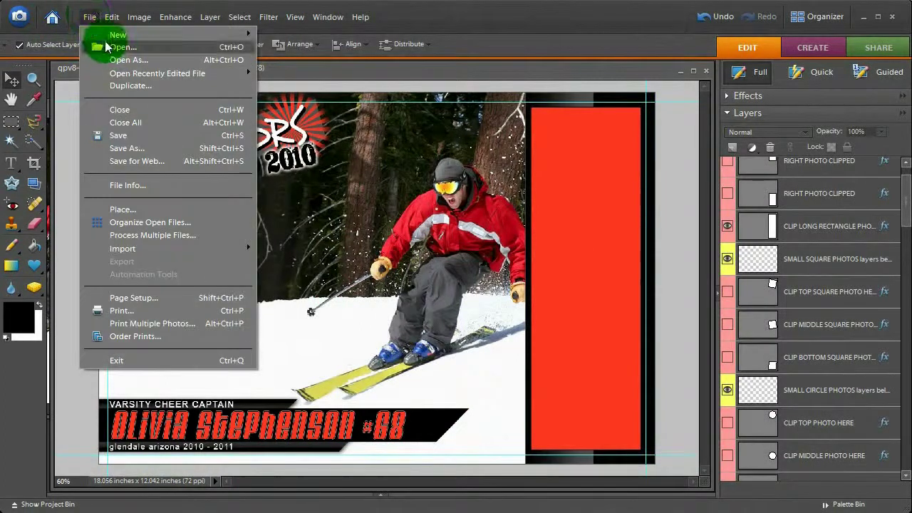
left_click(106, 47)
left_click(199, 176)
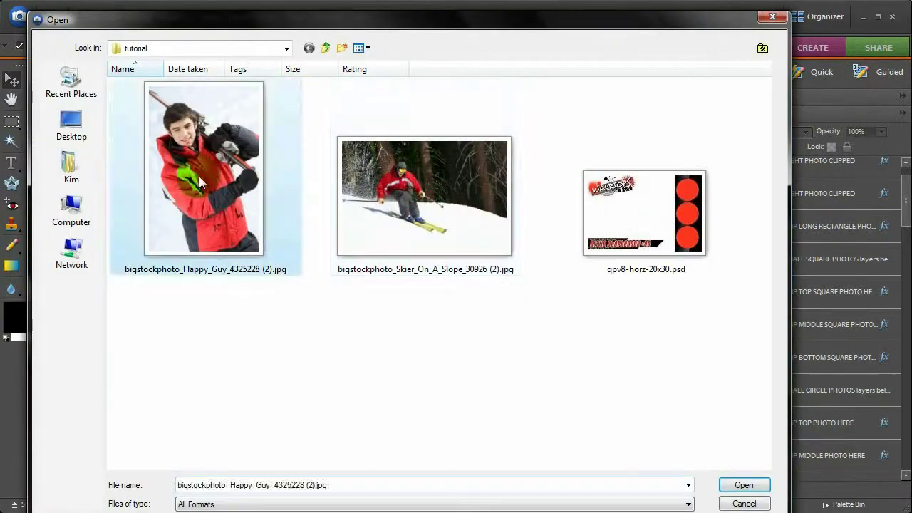
left_click(738, 484)
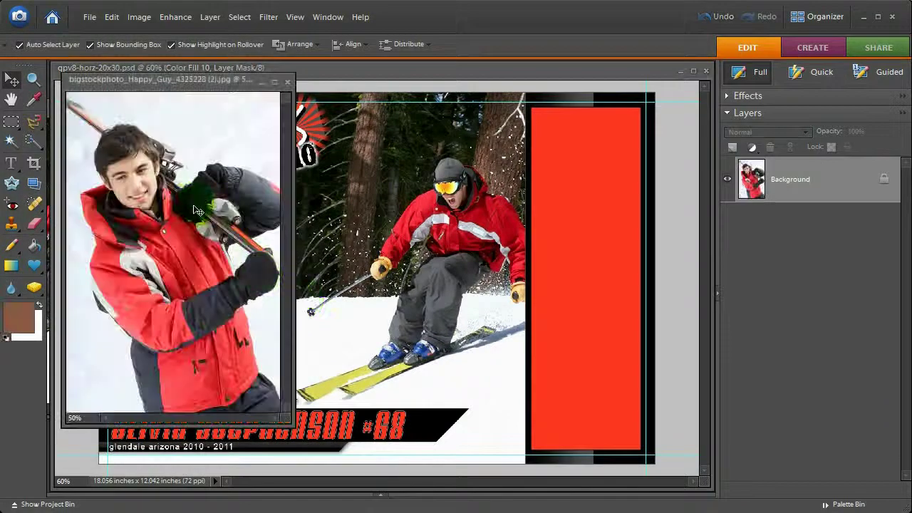
Drag the Happy Guy photo into the poster window as a new layer
left_click_drag(201, 214, 174, 229)
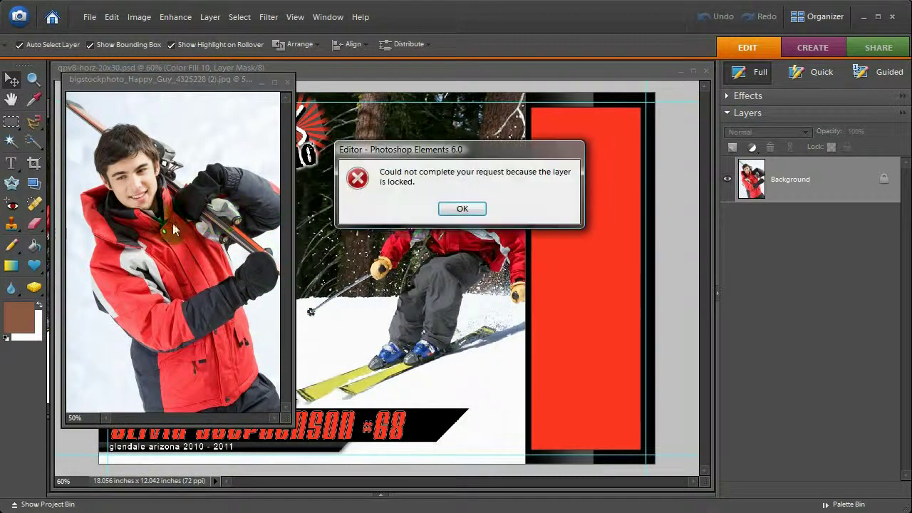
left_click(463, 208)
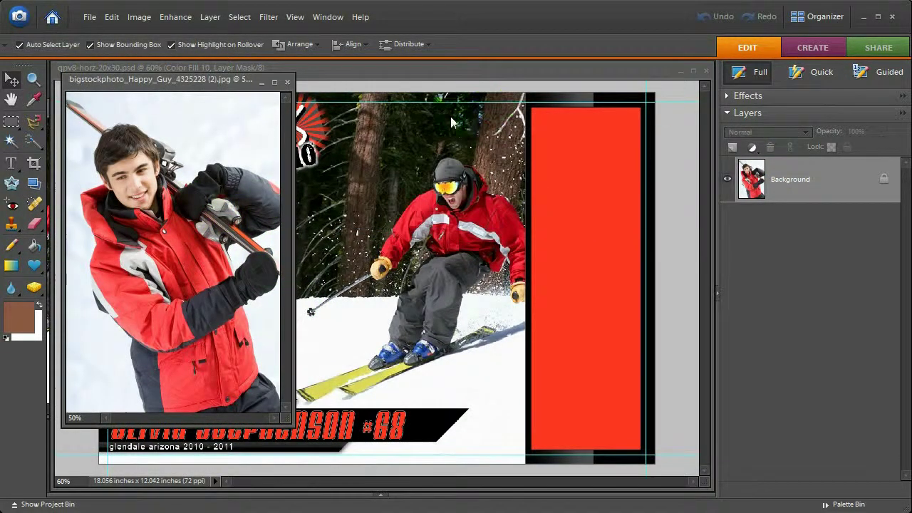
left_click(605, 164)
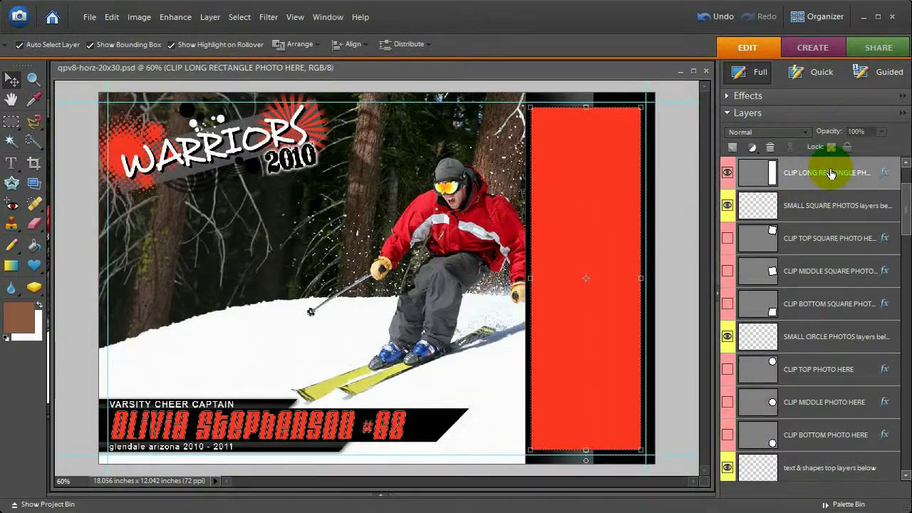
scroll(902, 194, "up", 2)
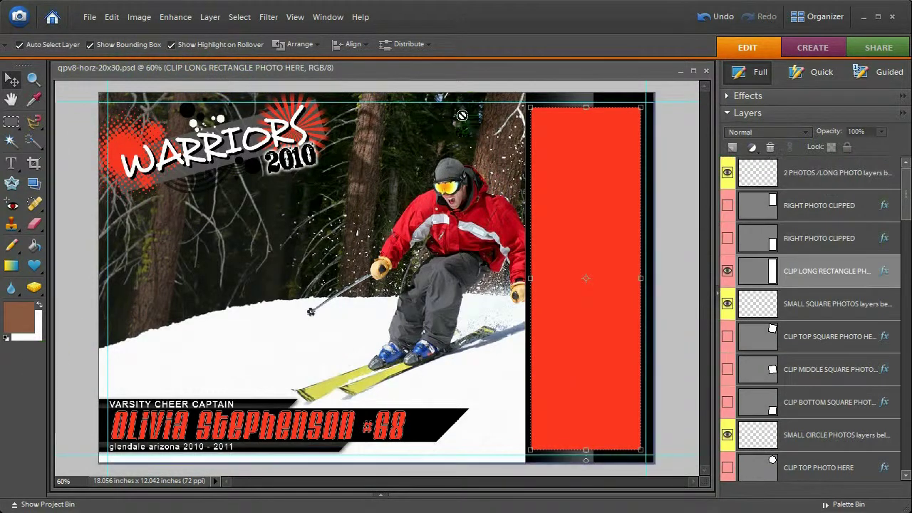
left_click_drag(432, 69, 571, 71)
left_click(166, 125)
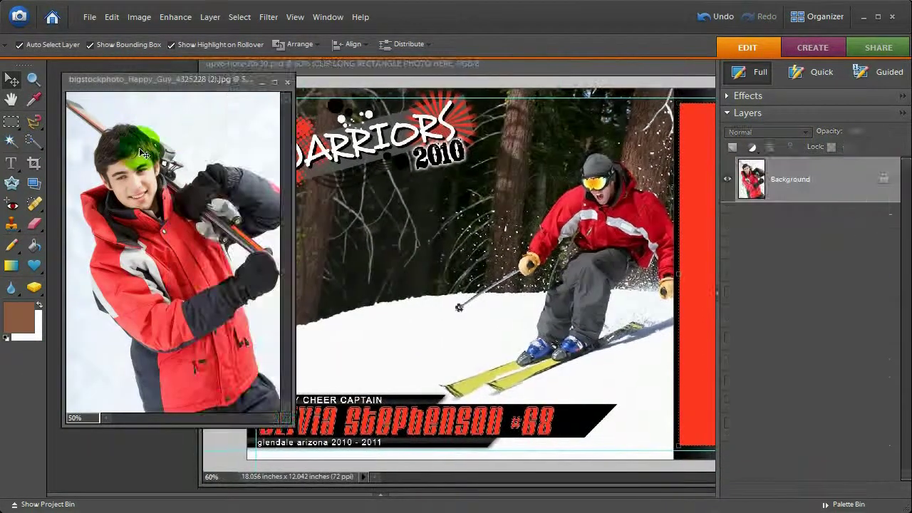
left_click(690, 230)
left_click_drag(691, 229, 691, 230)
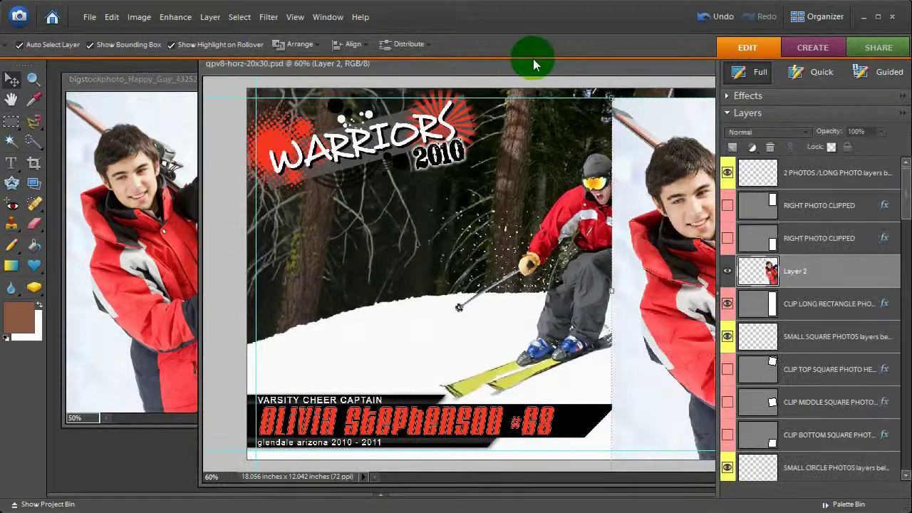
left_click_drag(460, 57, 326, 71)
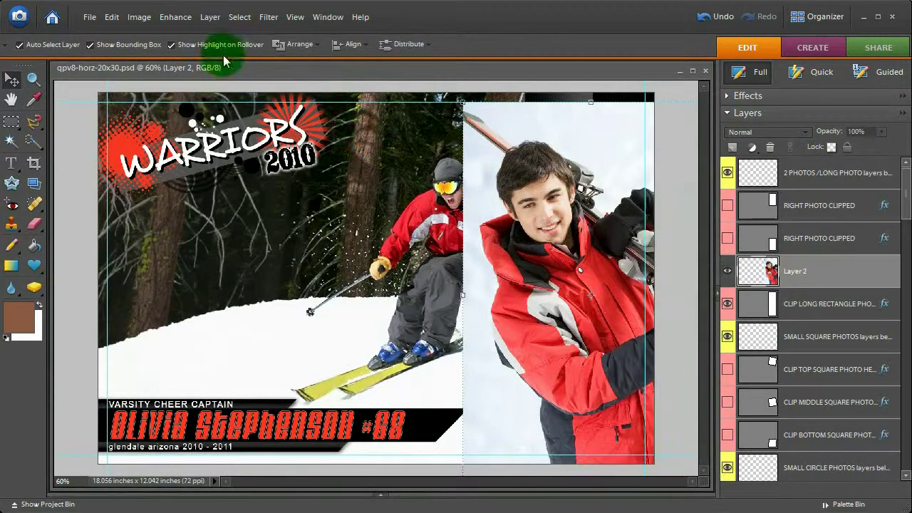
Group Layer 2 into the right-hand frame, shift it right, and scale it to about 91.4%
left_click(211, 20)
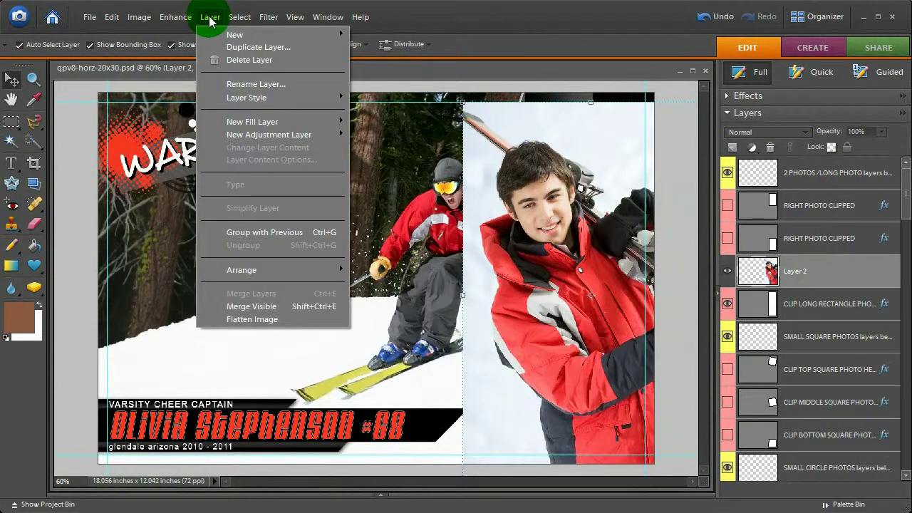
left_click(236, 233)
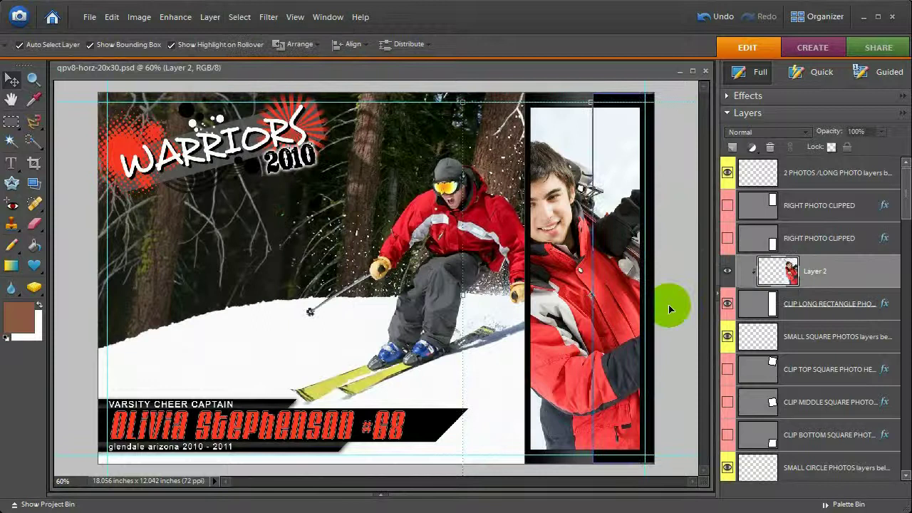
left_click_drag(554, 153, 585, 153)
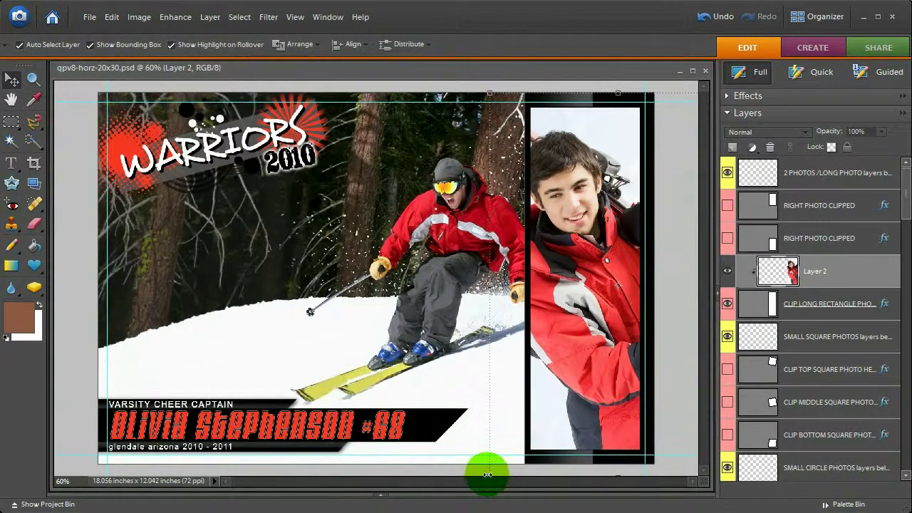
left_click_drag(487, 475, 502, 460)
left_click_drag(512, 94, 515, 107)
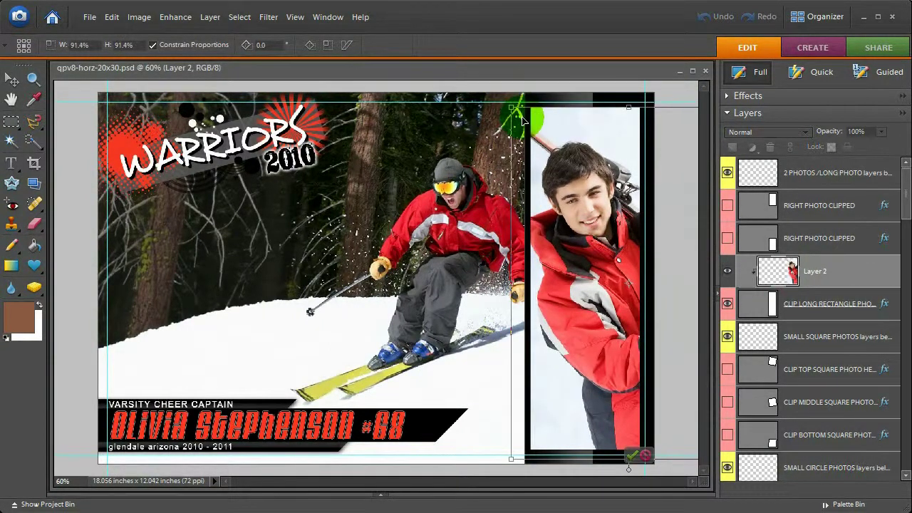
key("Return")
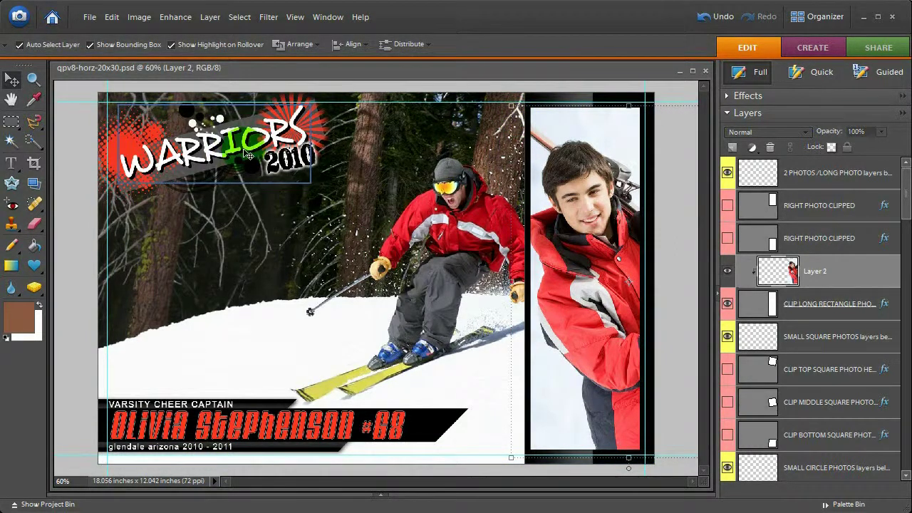
Recolour the Color Fill 1 sunburst to web-safe grey 999999
left_click(167, 245)
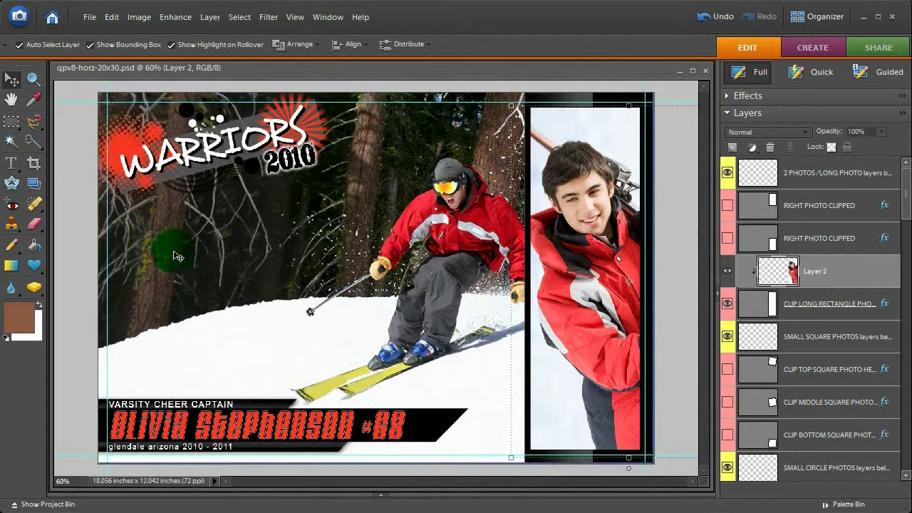
left_click(114, 146)
left_click(120, 127)
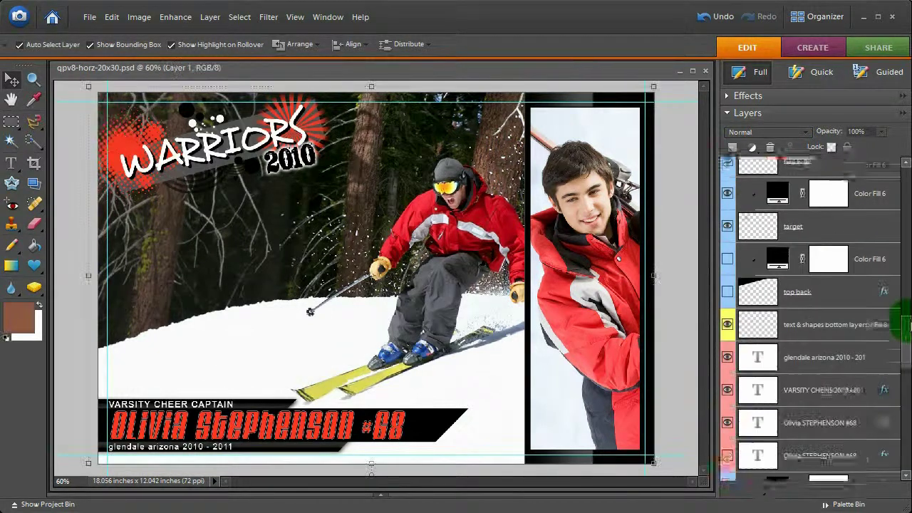
left_click_drag(905, 321, 907, 283)
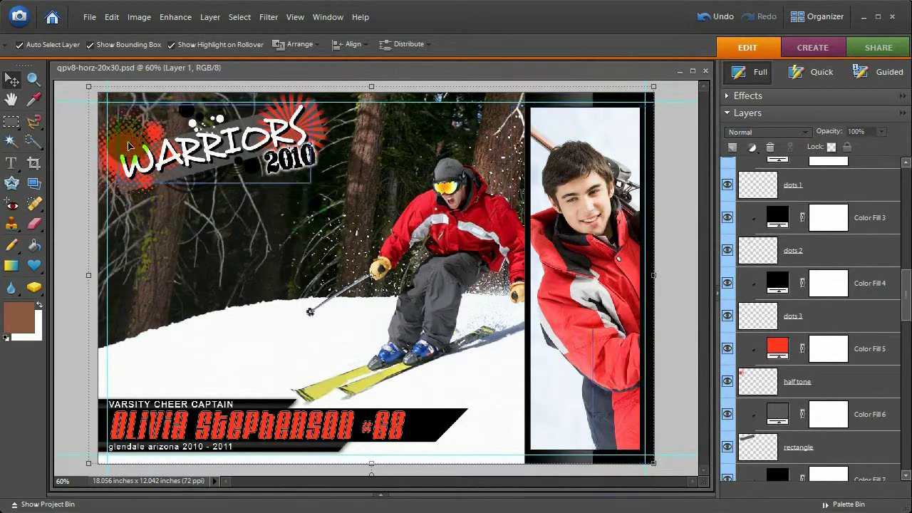
scroll(780, 282, "up", 3)
left_click(780, 281)
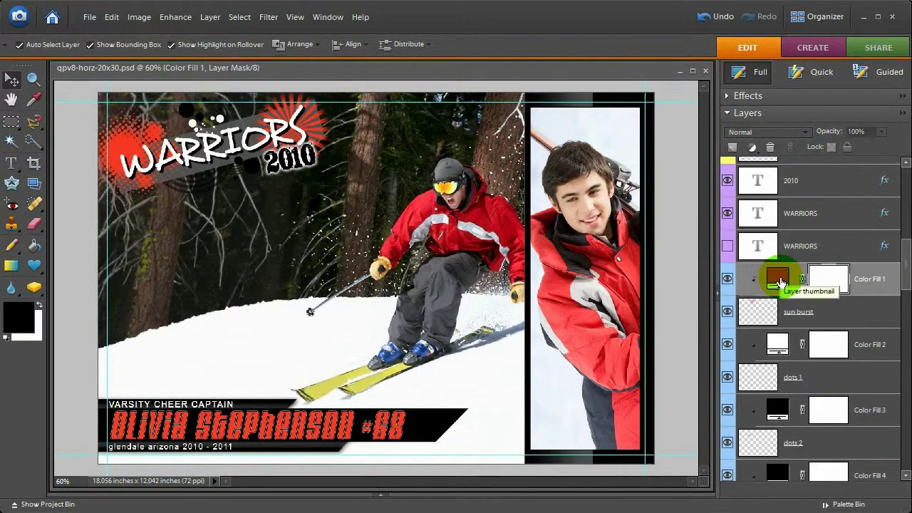
double_click(777, 280)
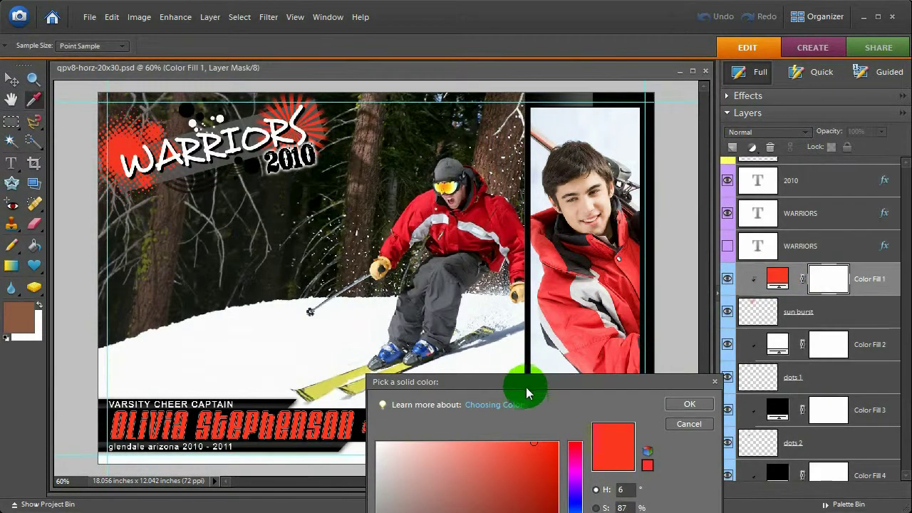
left_click_drag(526, 385, 558, 182)
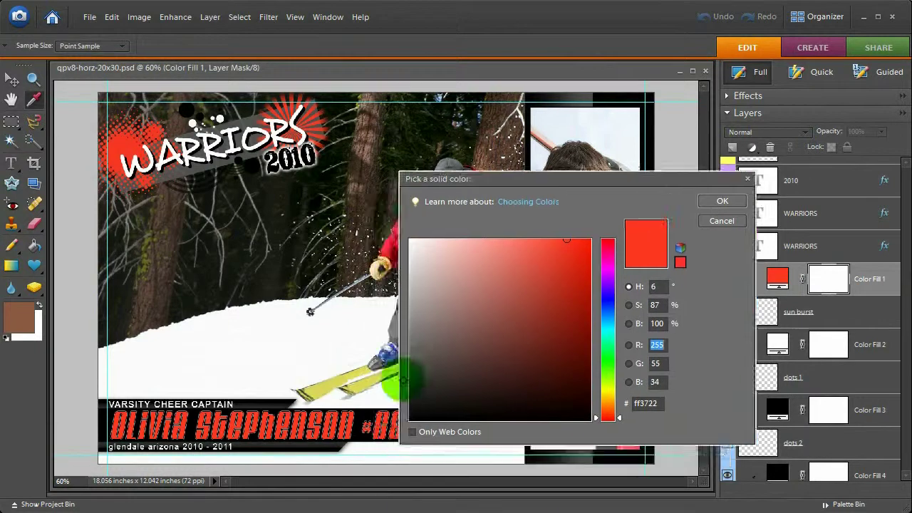
left_click(412, 432)
left_click(428, 304)
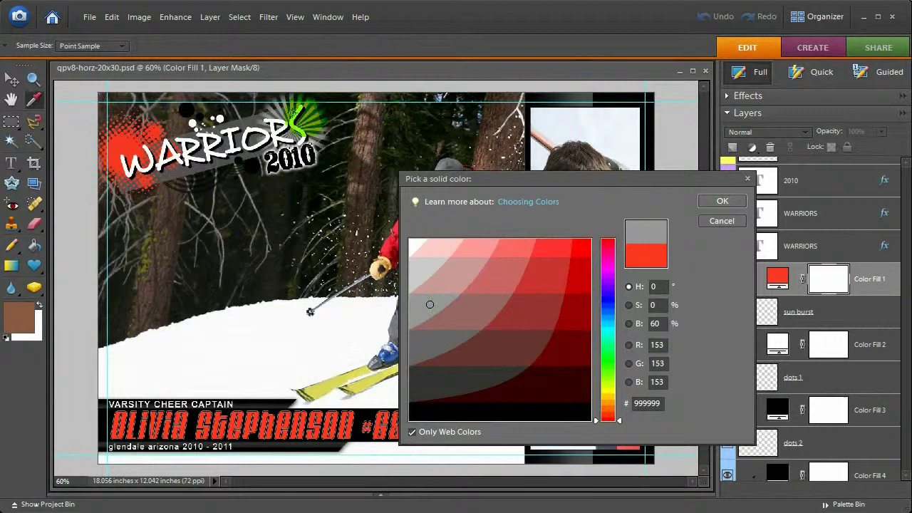
left_click(722, 201)
Make the Color Fill 5 dots behind WARRIORS grey 999999 too
scroll(795, 332, "down", 3)
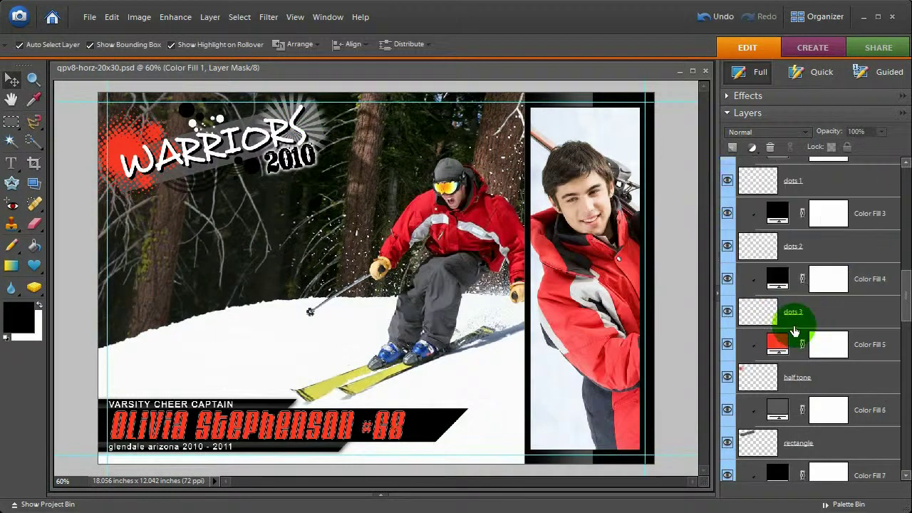
double_click(777, 342)
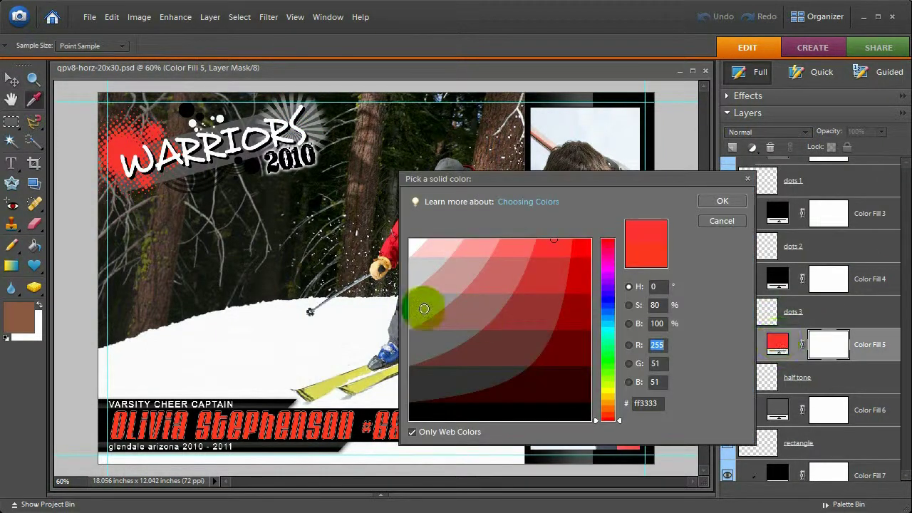
left_click(424, 308)
left_click(722, 201)
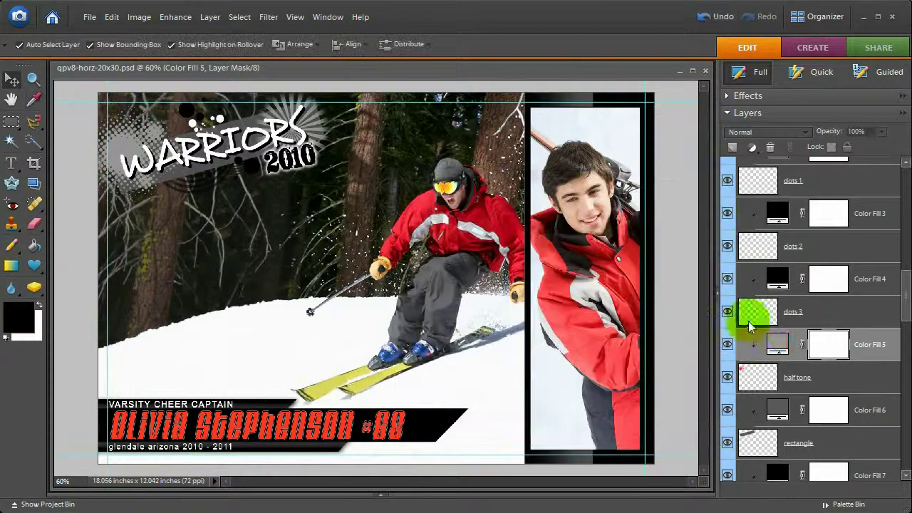
left_click(258, 431)
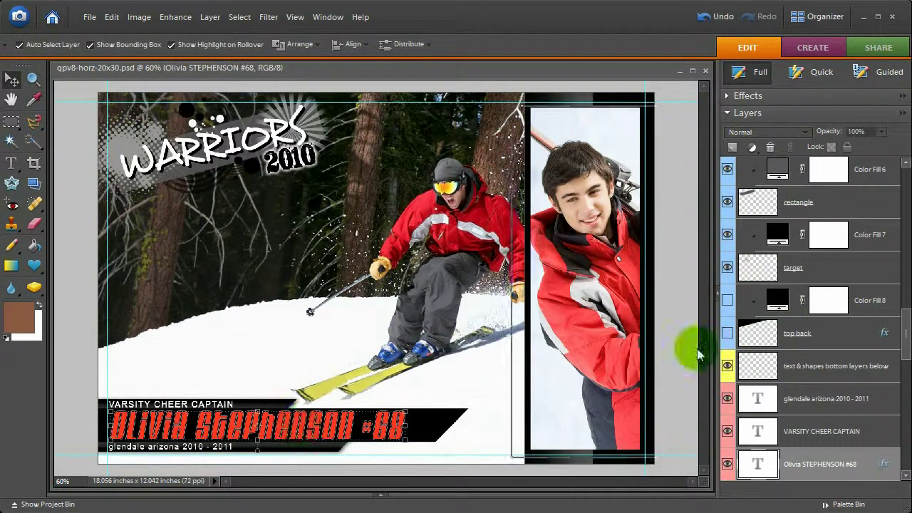
Duplicate the player name text layer and keep the original hidden
key("ctrl+j")
left_click(727, 336)
left_click(727, 369)
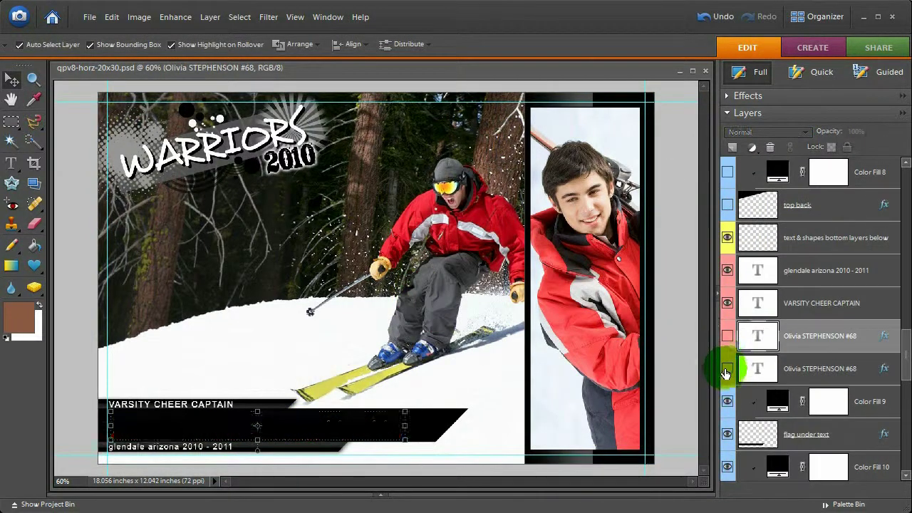
left_click(727, 369)
left_click(819, 369)
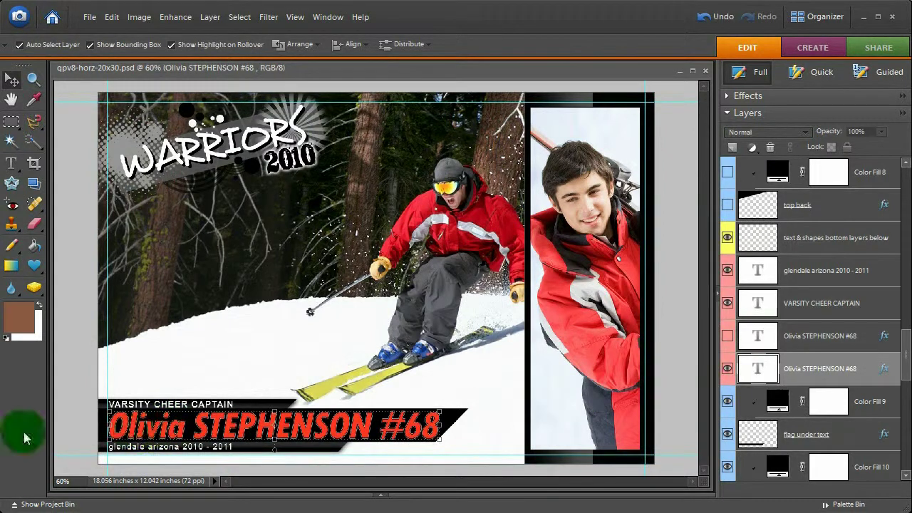
Replace the player's first name and surname in the bottom name line
left_click(11, 168)
left_click(106, 437)
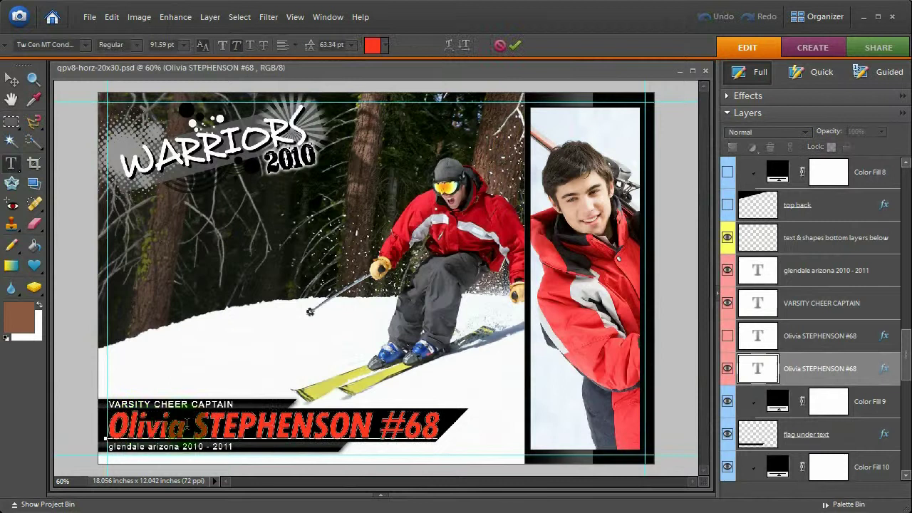
left_click_drag(186, 421, 105, 426)
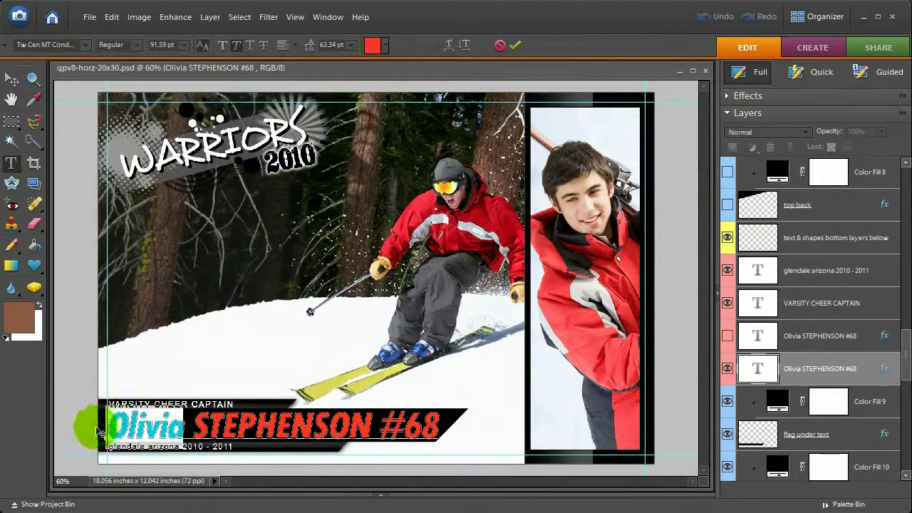
key("BackSpace")
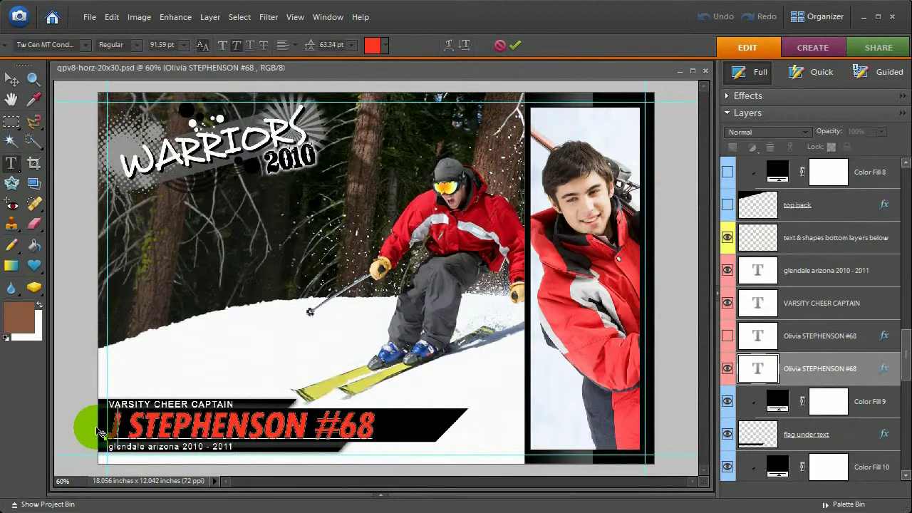
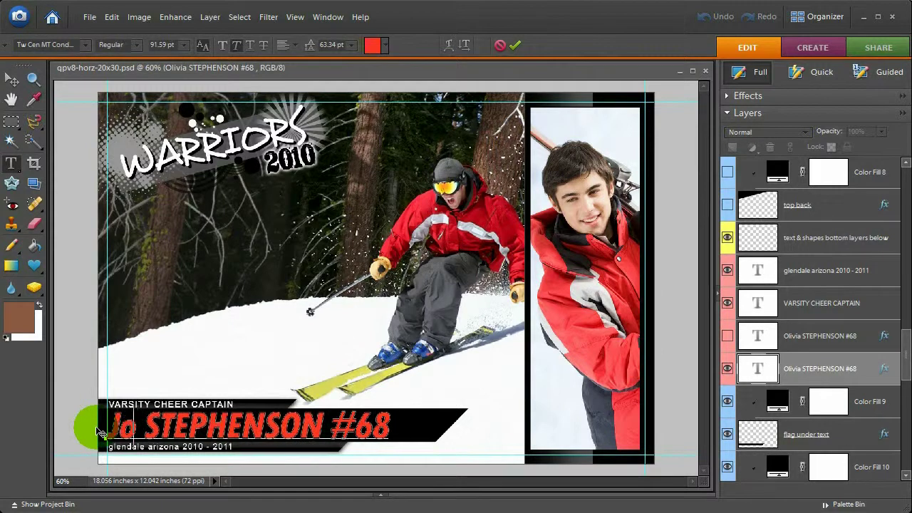
left_click_drag(176, 427, 356, 438)
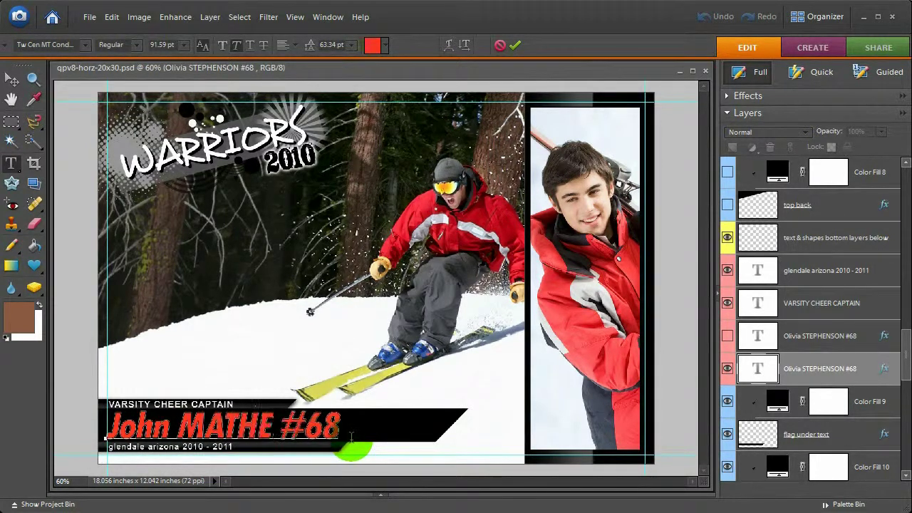
Make the whole name line white and commit the text edit
left_click_drag(376, 437, 107, 430)
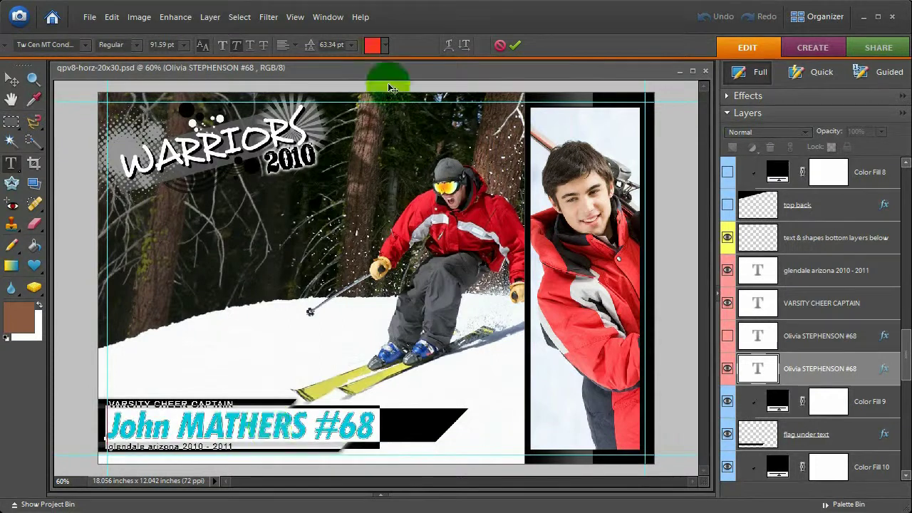
left_click(373, 45)
left_click(419, 251)
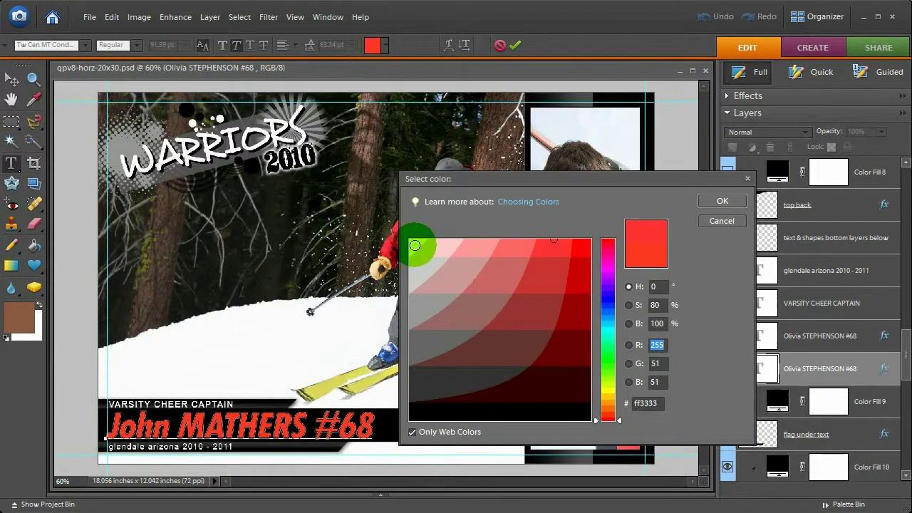
left_click(722, 199)
left_click(203, 132)
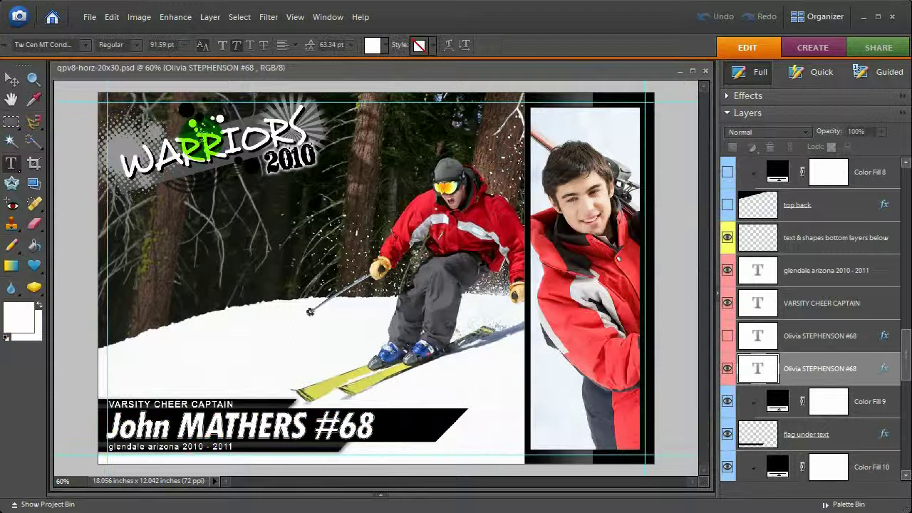
left_click(186, 146)
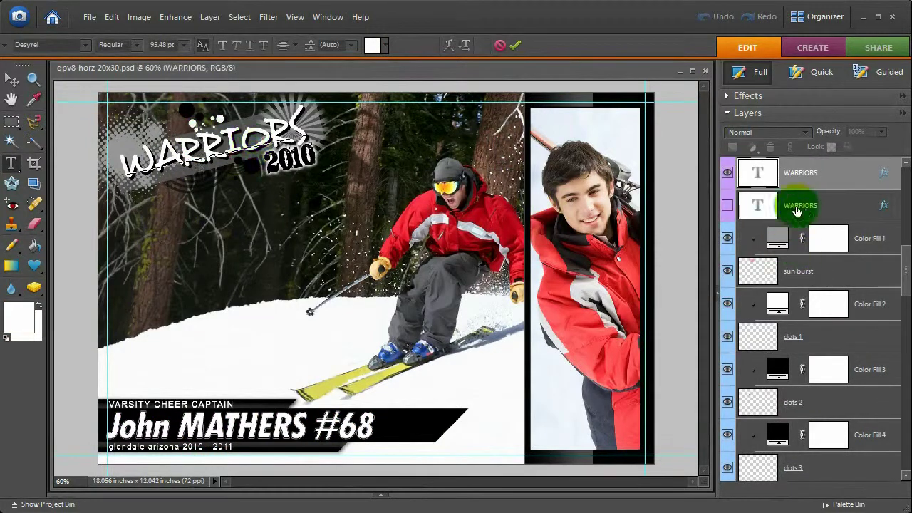
Show the grunge WARRIORS title instead of the original and retype it as ALL OUT!
left_click(728, 177)
left_click(727, 175)
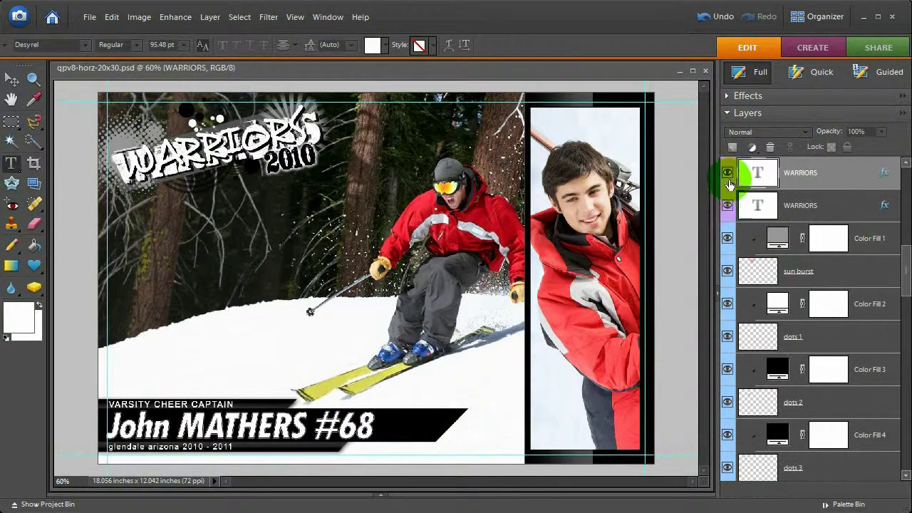
double_click(221, 148)
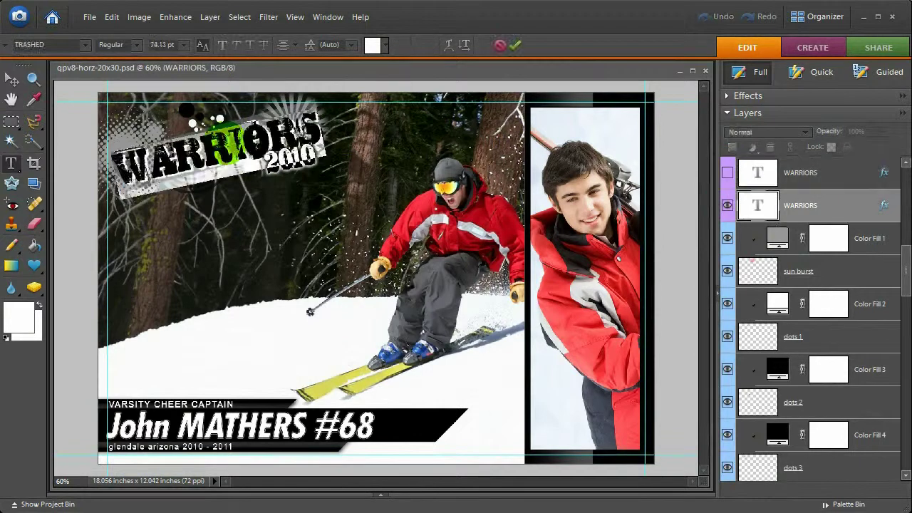
type("ALL OUT!")
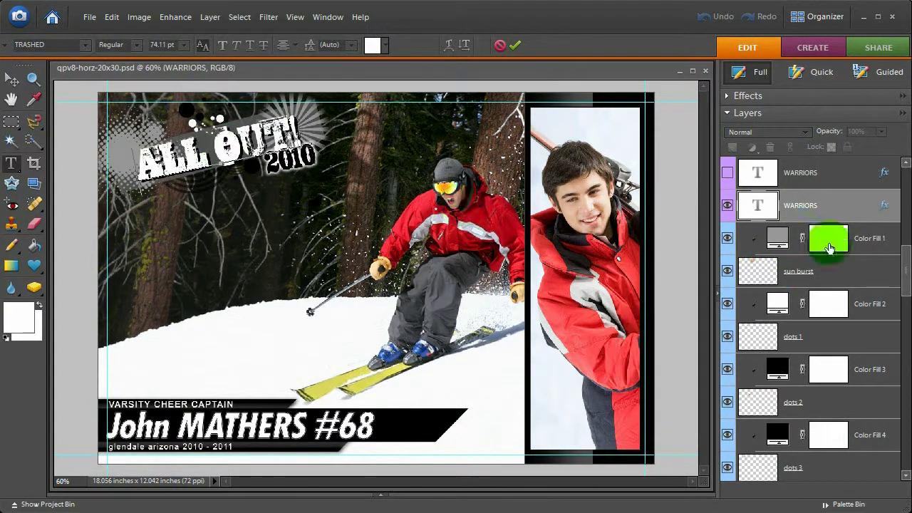
scroll(820, 244, "down", 3)
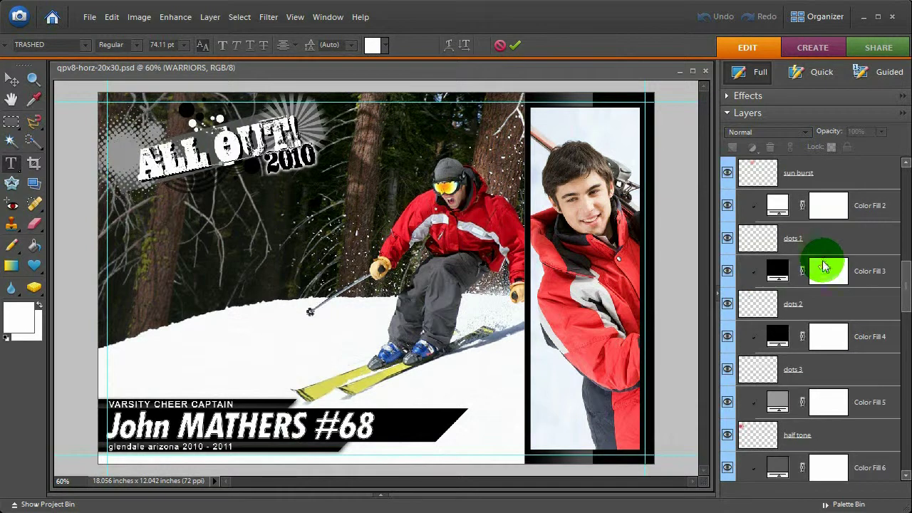
Change the Color Fill 3 and Color Fill 4 dots to white
double_click(774, 274)
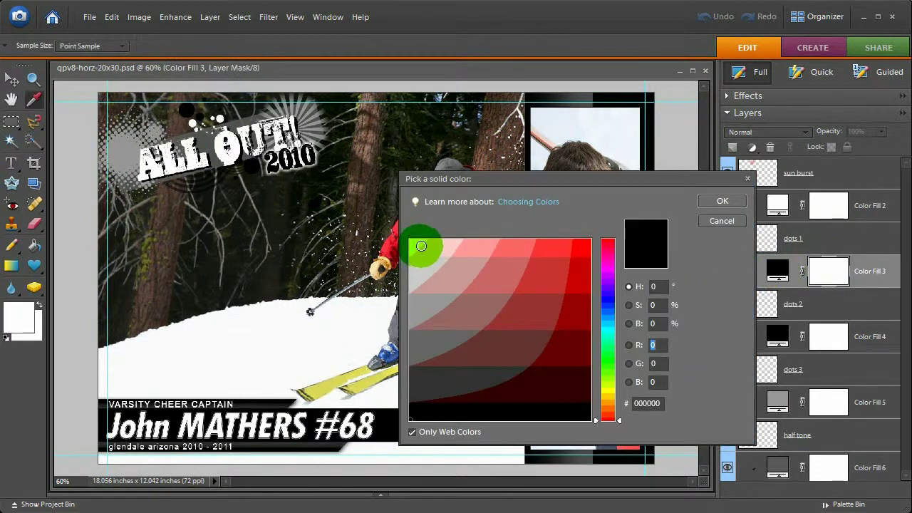
left_click(421, 245)
left_click(720, 202)
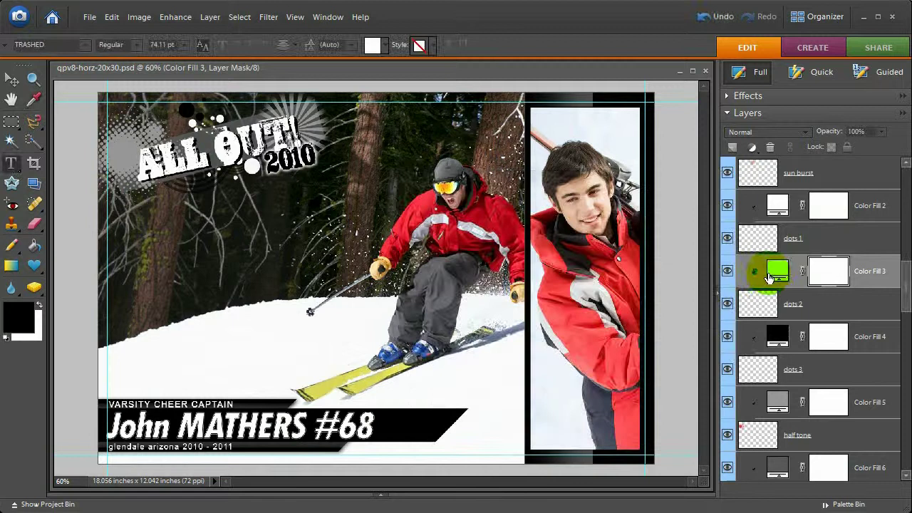
double_click(776, 332)
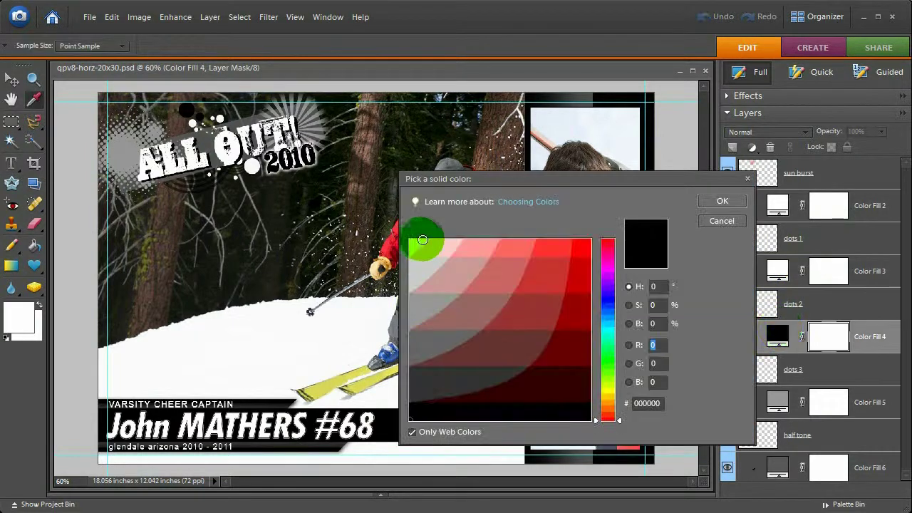
left_click(423, 240)
left_click(722, 200)
Give the Color Fill 7 layer a mid-grey fill
left_click(779, 338)
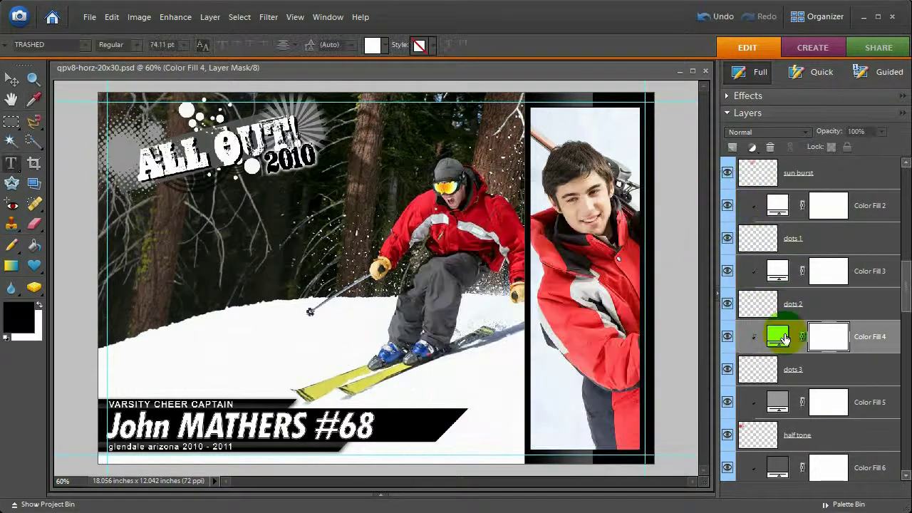
scroll(765, 385, "up", 2)
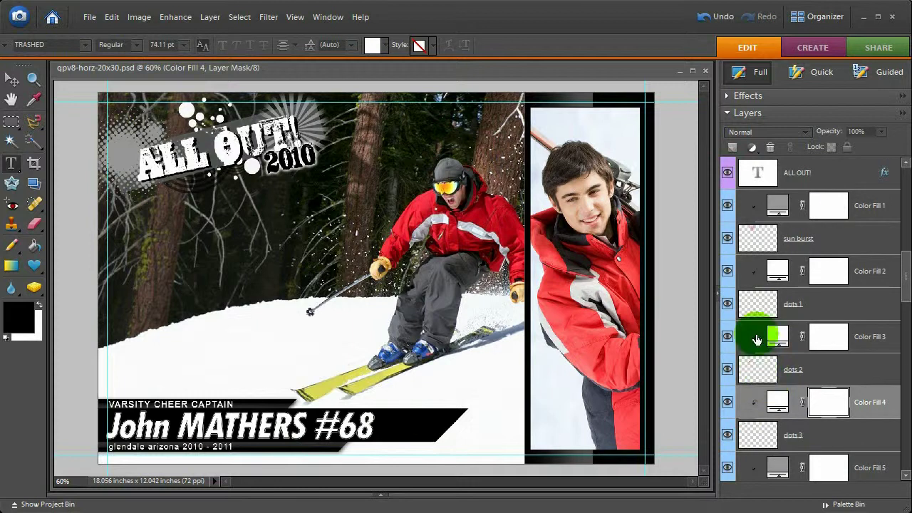
scroll(757, 340, "down", 4)
scroll(759, 342, "down", 2)
left_click(770, 401)
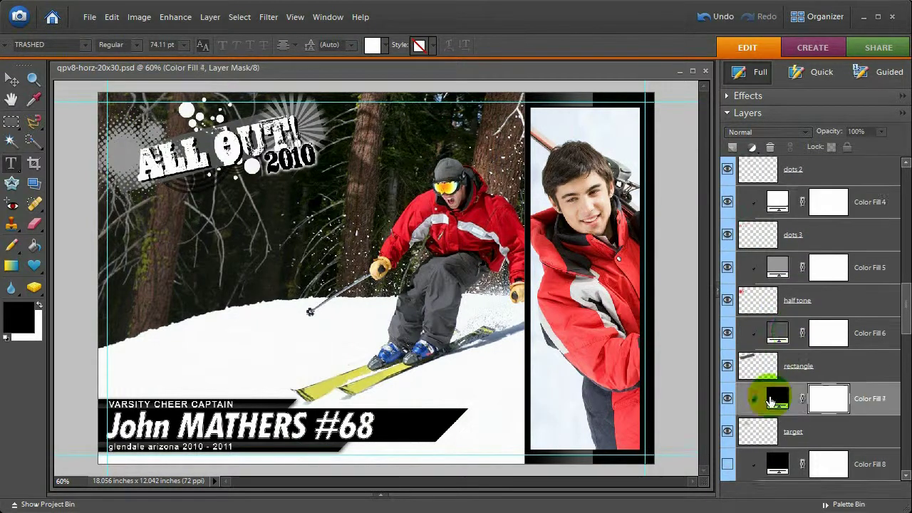
double_click(773, 401)
left_click_drag(445, 289, 425, 310)
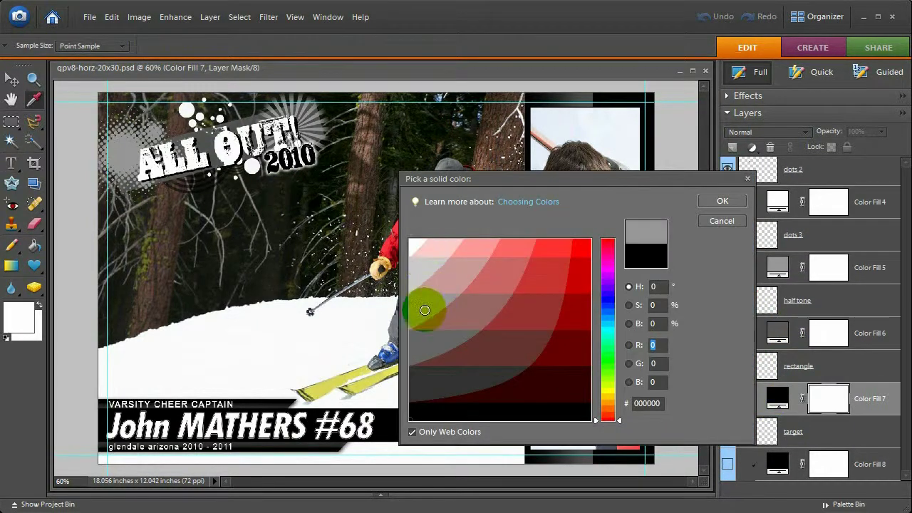
left_click(720, 200)
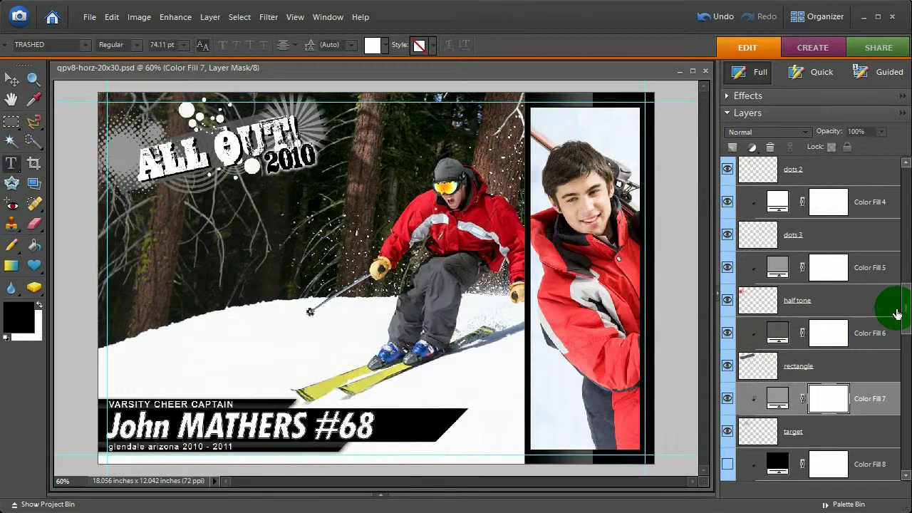
Move the half tone and Color Fill 5 layers below the rectangle layer
left_click(827, 308)
mouse_move(908, 308)
left_mouse_down()
mouse_move(908, 318)
mouse_move(908, 310)
left_mouse_up()
left_click(871, 253)
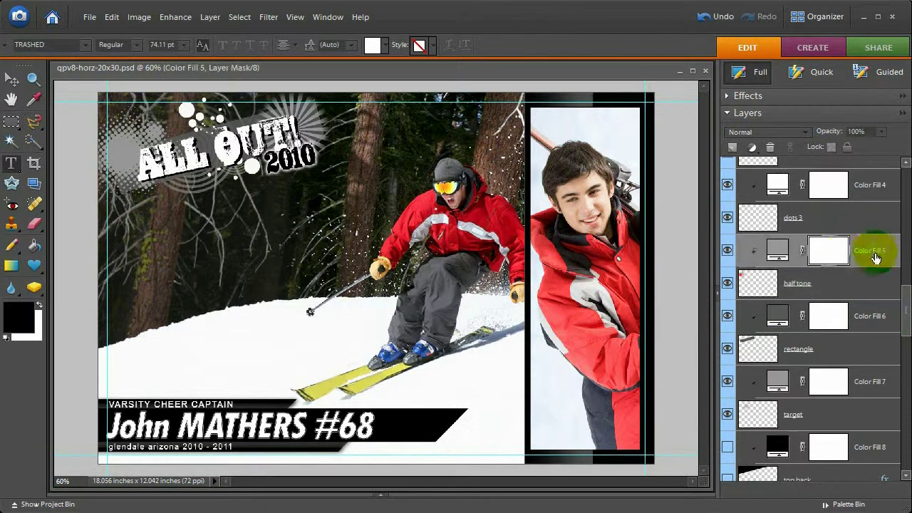
left_click(854, 289)
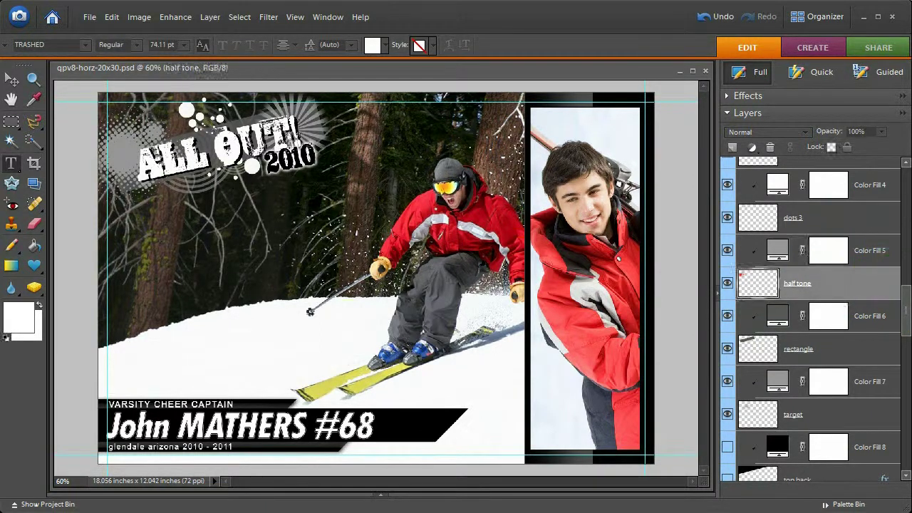
left_click(863, 261)
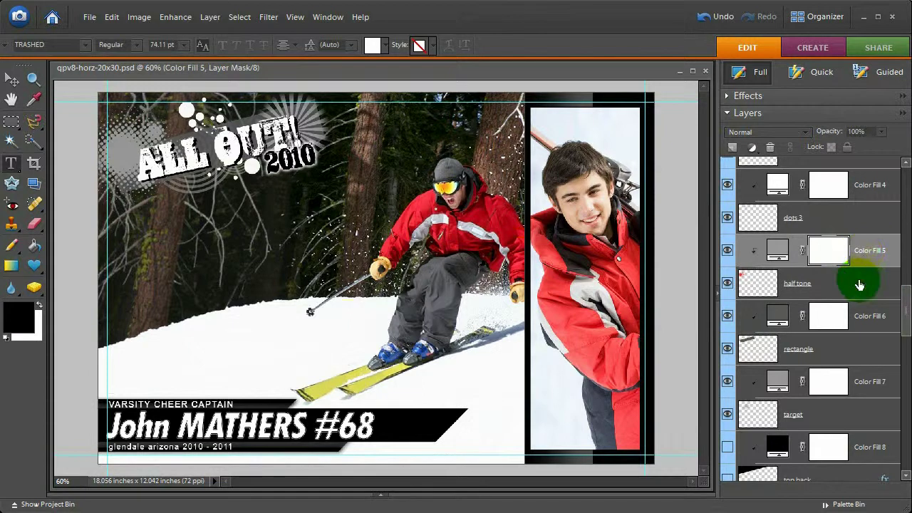
left_click(860, 284)
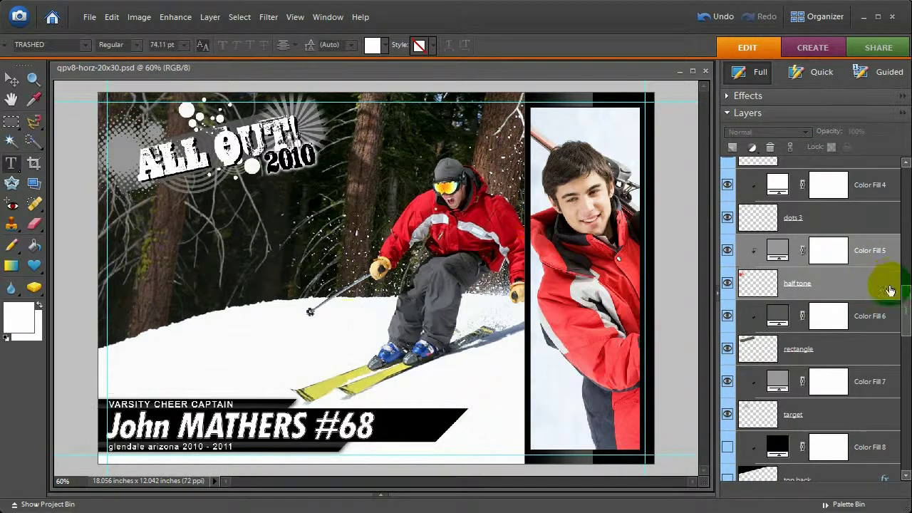
left_click_drag(906, 303, 909, 313)
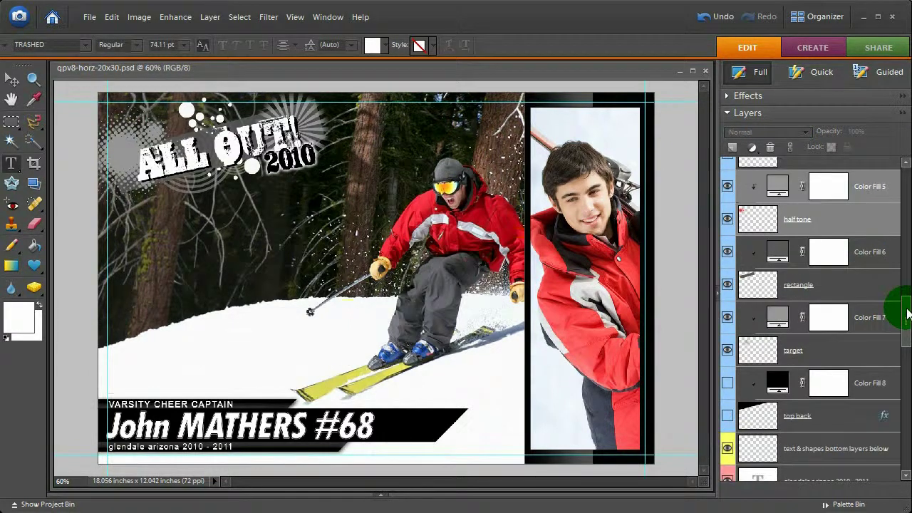
left_click(859, 236)
left_click_drag(855, 228, 851, 308)
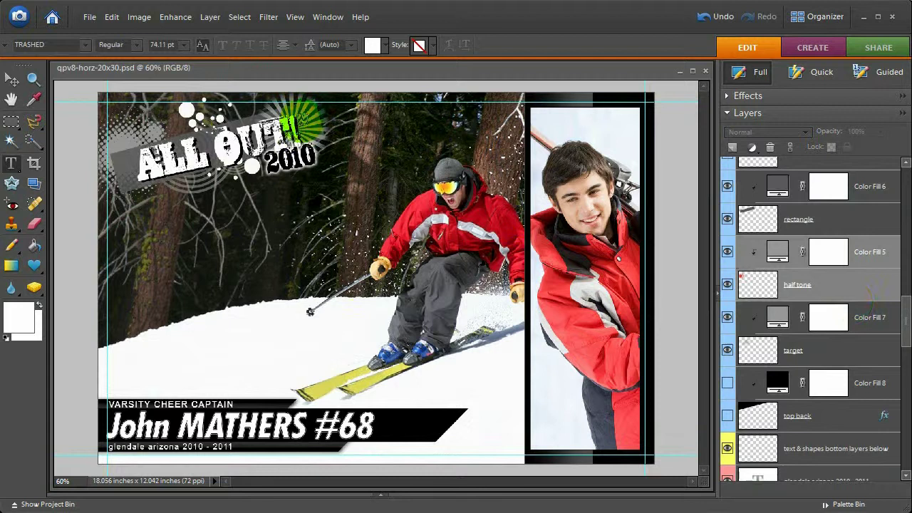
Move Color Fill 1 lower in the stack and begin editing the VARSITY CHEER CAPTAIN line
left_click(769, 218)
scroll(777, 216, "up", 10)
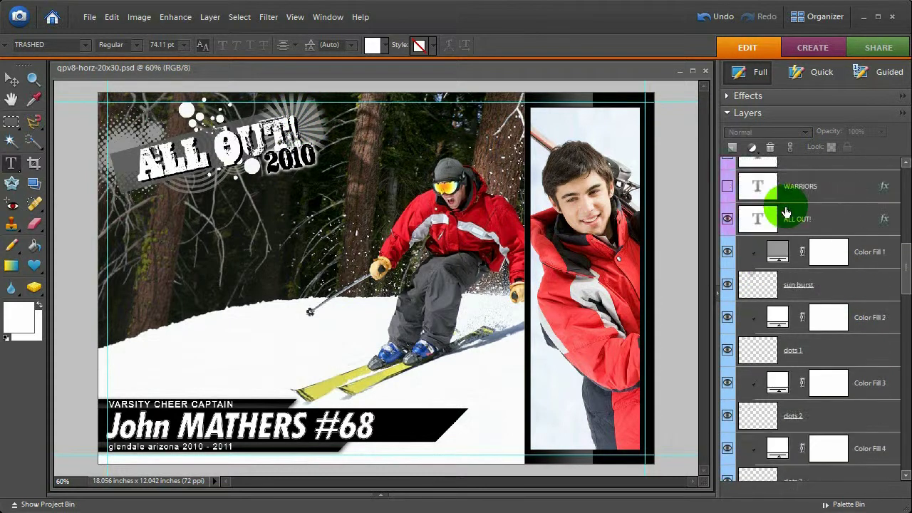
scroll(786, 212, "down", 1)
left_click(804, 226)
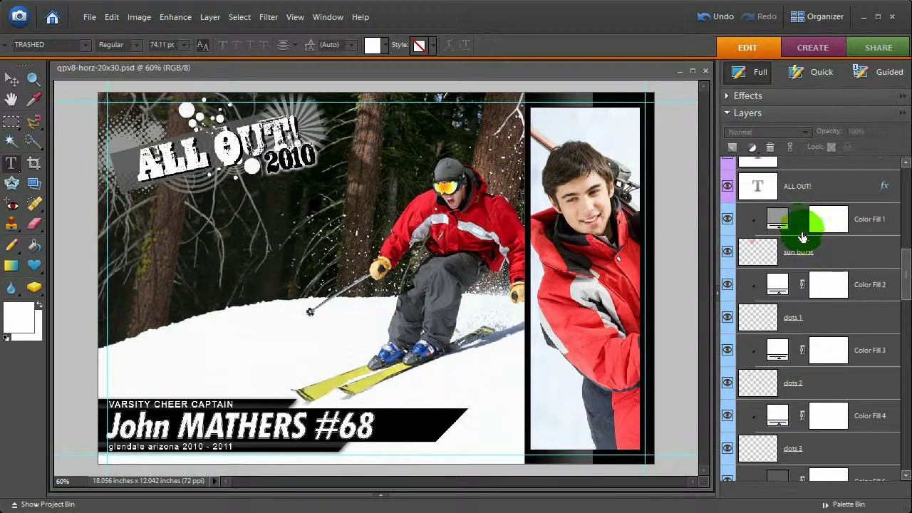
left_click_drag(801, 229, 834, 391)
left_click(827, 266)
left_click(166, 404)
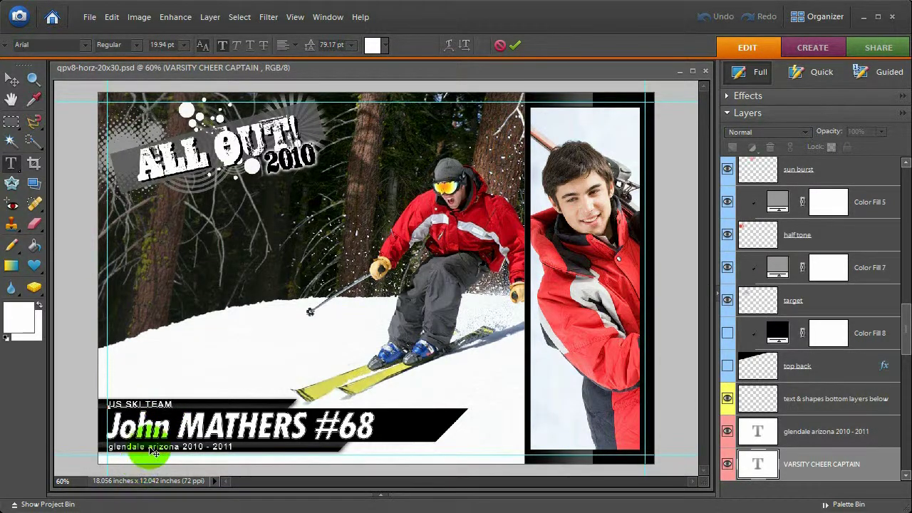
Commit US SKI TEAM and rewrite the glendale line as ALBERTA CANADA 2010 - 2011
key("ctrl+Return")
left_click(128, 447)
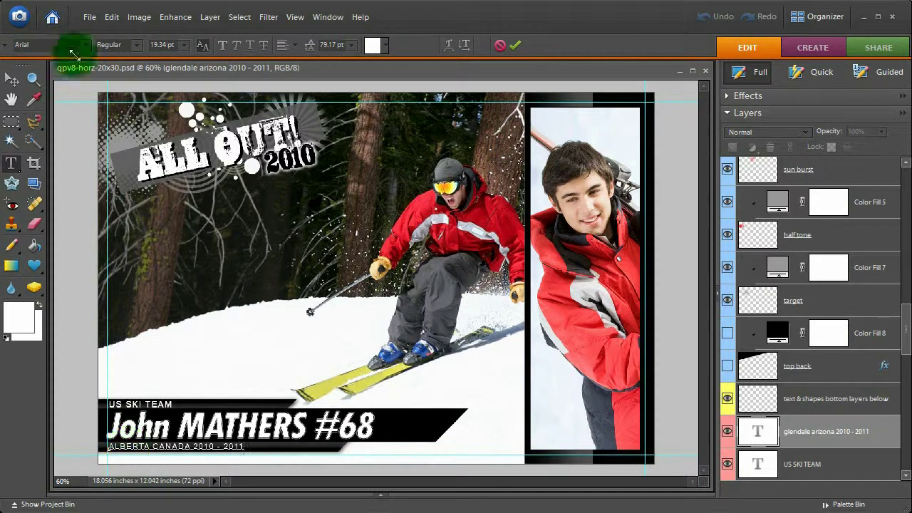
key("ctrl+Return")
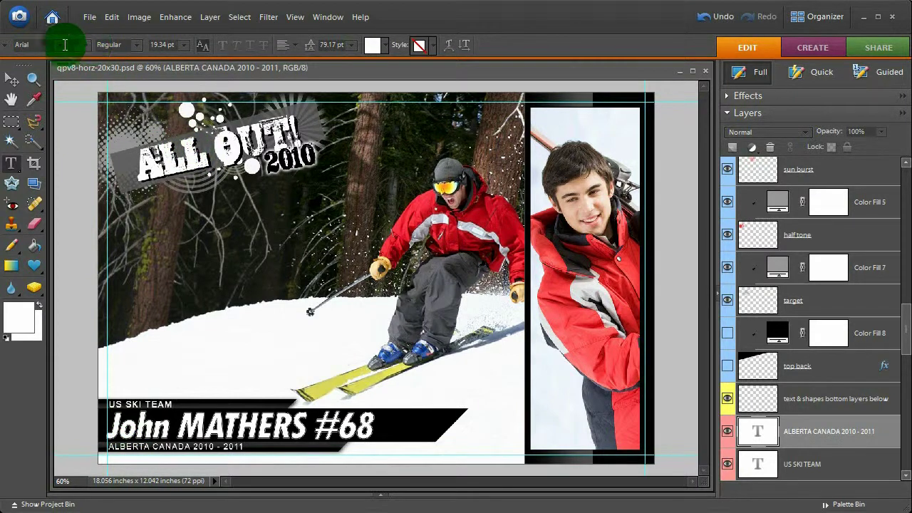
With the Move tool, select all layers from the ALL OUT! title down to target
left_click(11, 82)
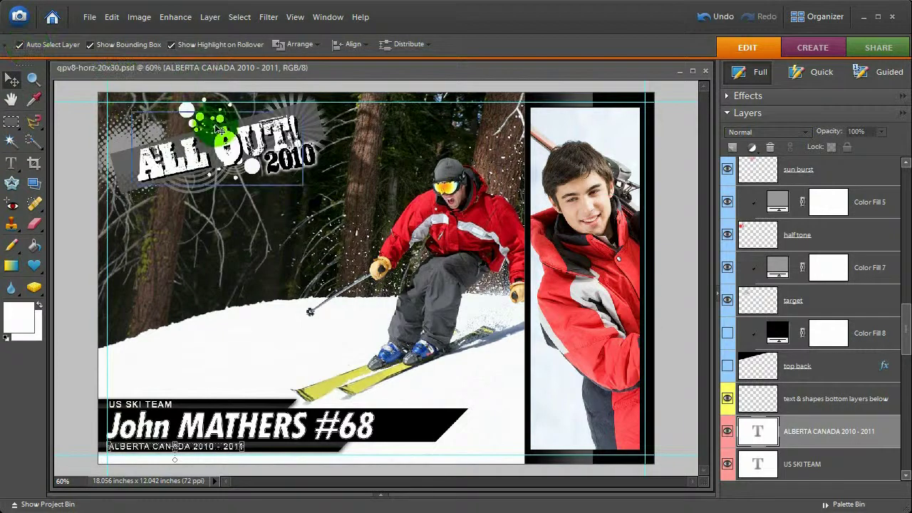
left_click(225, 145)
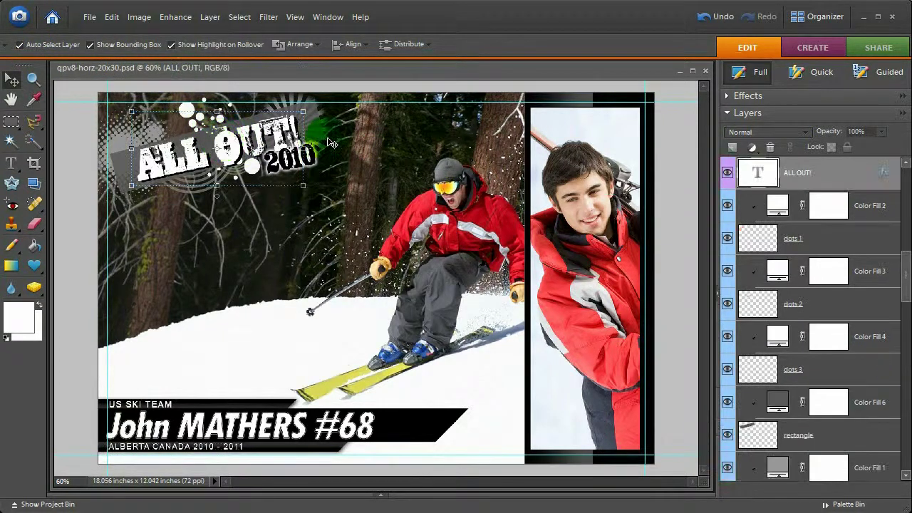
scroll(856, 257, "up", 3)
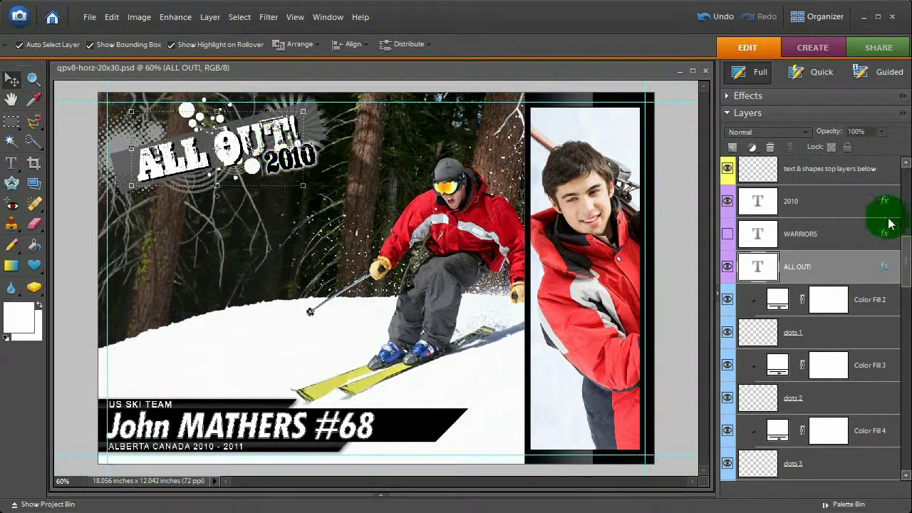
left_click_drag(907, 254, 906, 274)
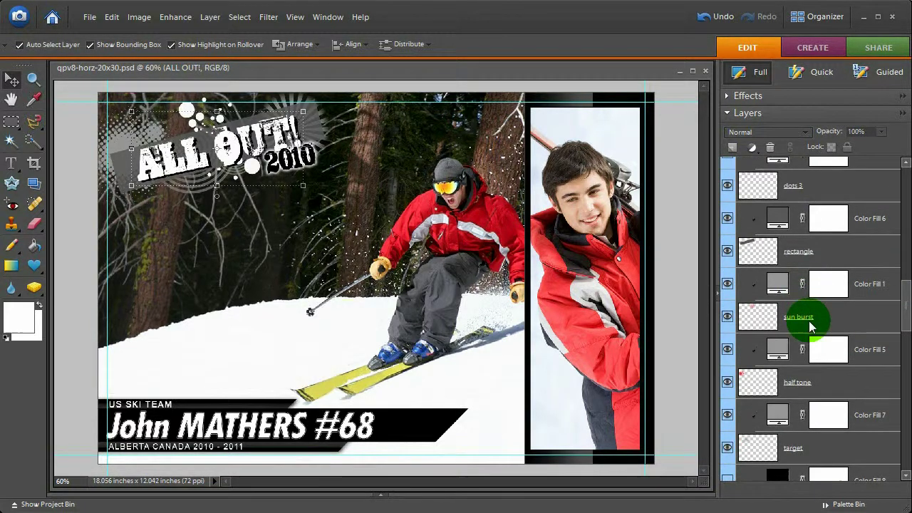
scroll(806, 317, "down", 2)
scroll(811, 323, "down", 2)
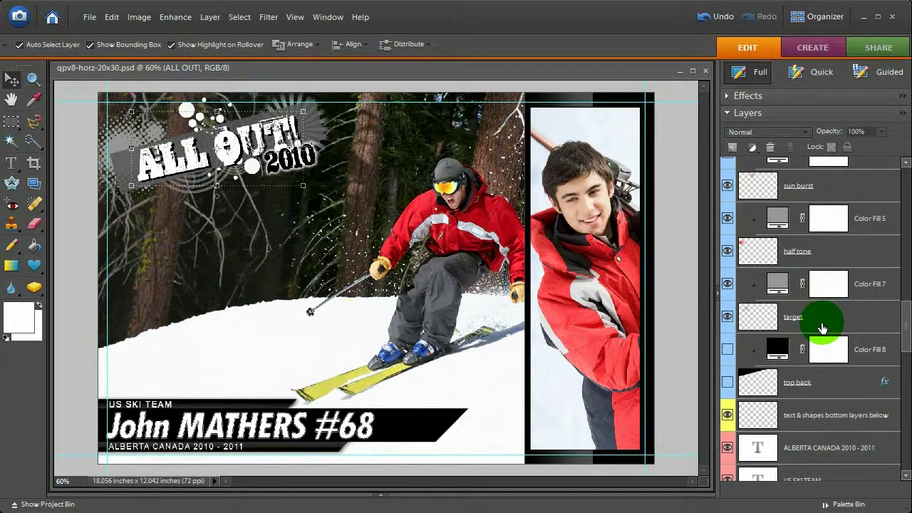
left_click(821, 326, "shift")
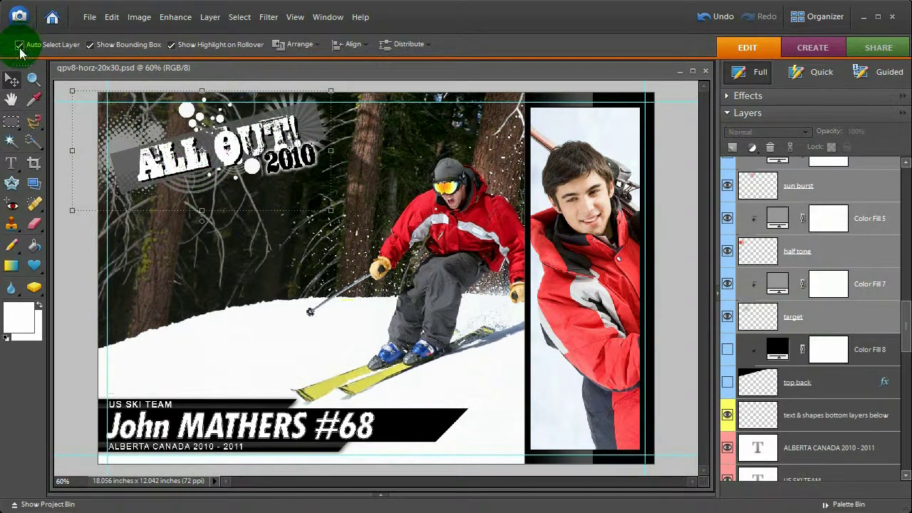
Move the title graphic lower, rotate it -1.3°, and tuck 2010 beside ALL OUT!
left_click(19, 45)
left_click_drag(162, 140, 184, 261)
mouse_move(360, 202)
left_mouse_down()
mouse_move(356, 165)
mouse_move(352, 196)
mouse_move(350, 178)
left_mouse_up()
left_click(358, 103)
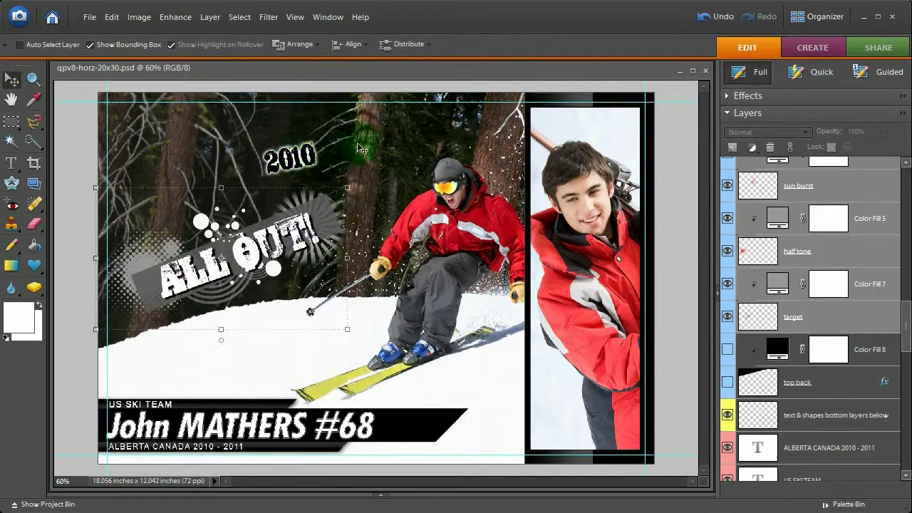
left_click(19, 45)
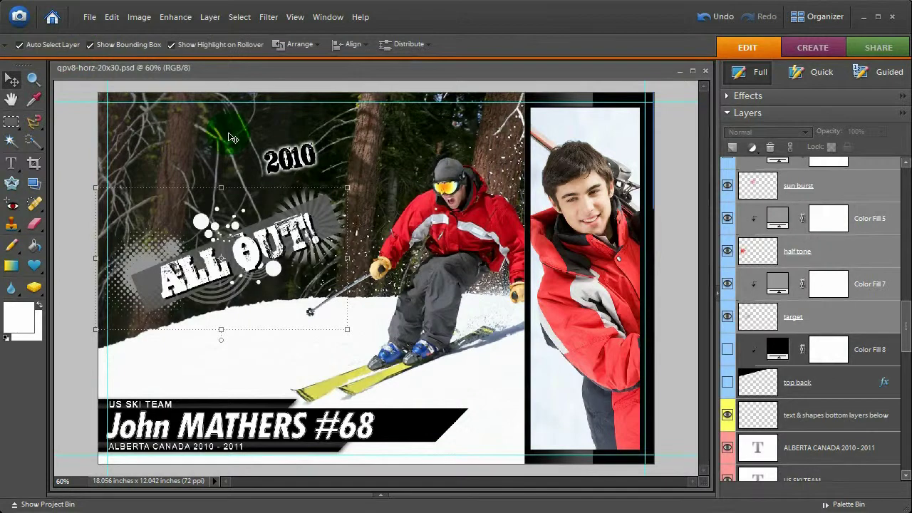
left_click_drag(309, 162, 325, 259)
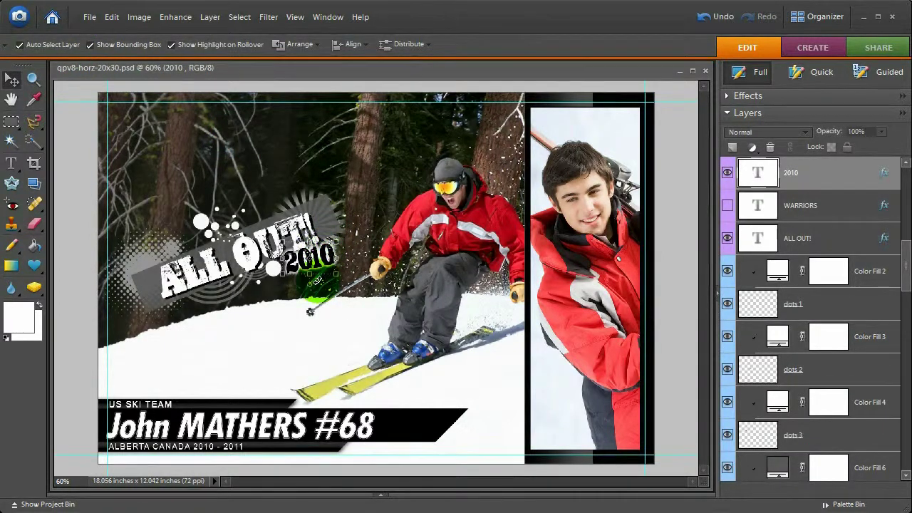
left_click(412, 432)
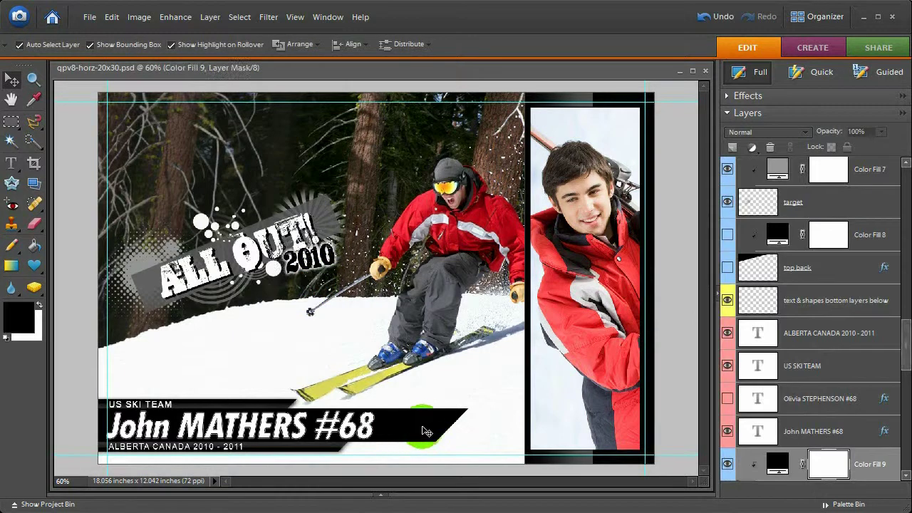
left_click(422, 438)
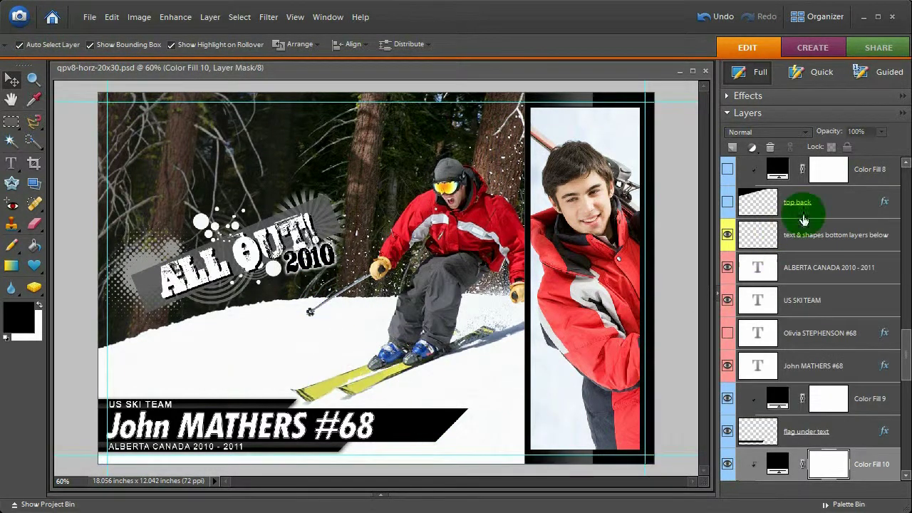
scroll(904, 360, "up", 1)
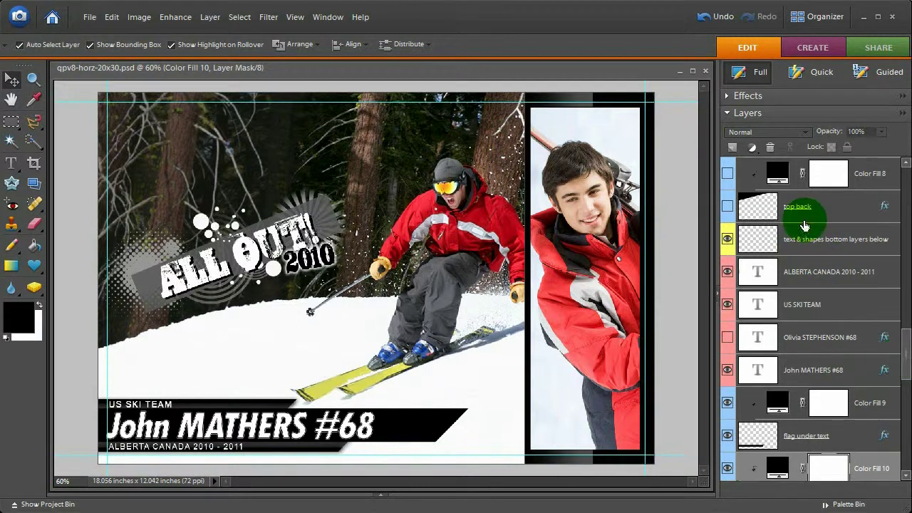
left_click(748, 206)
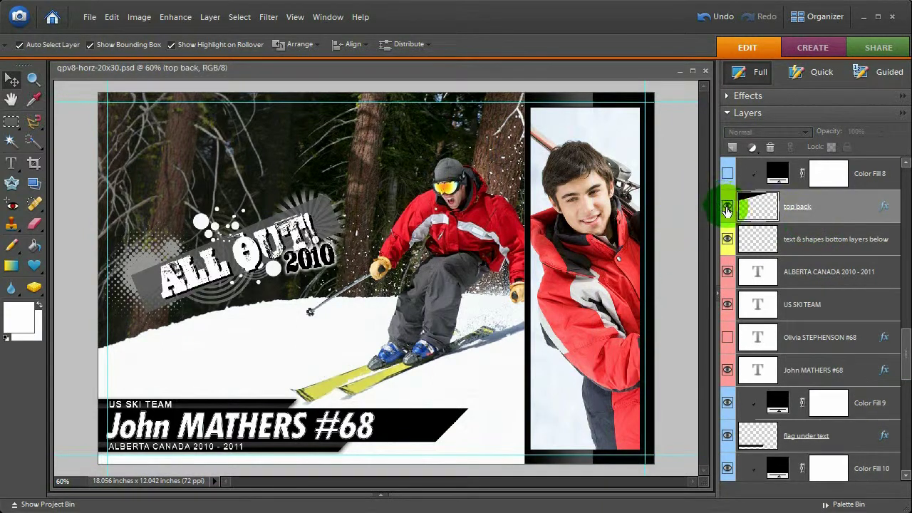
left_click(727, 206)
left_click(727, 208)
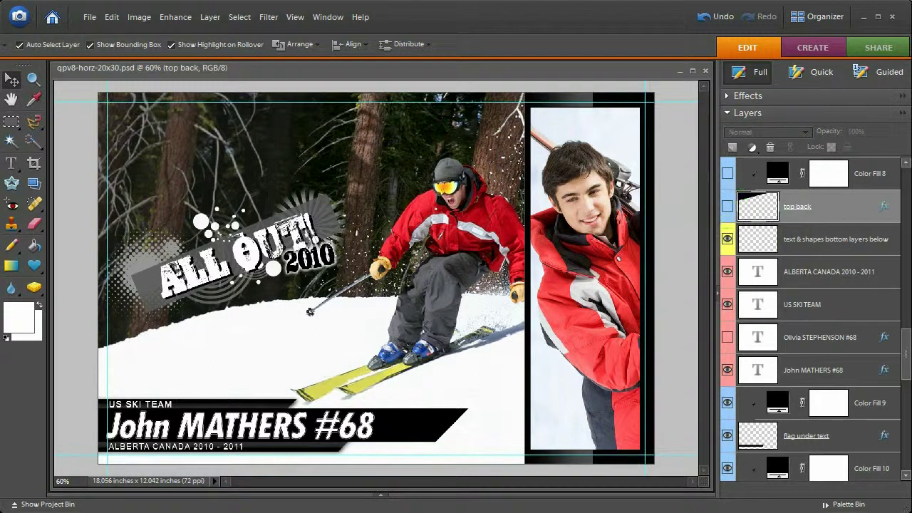
scroll(896, 302, "down", 2)
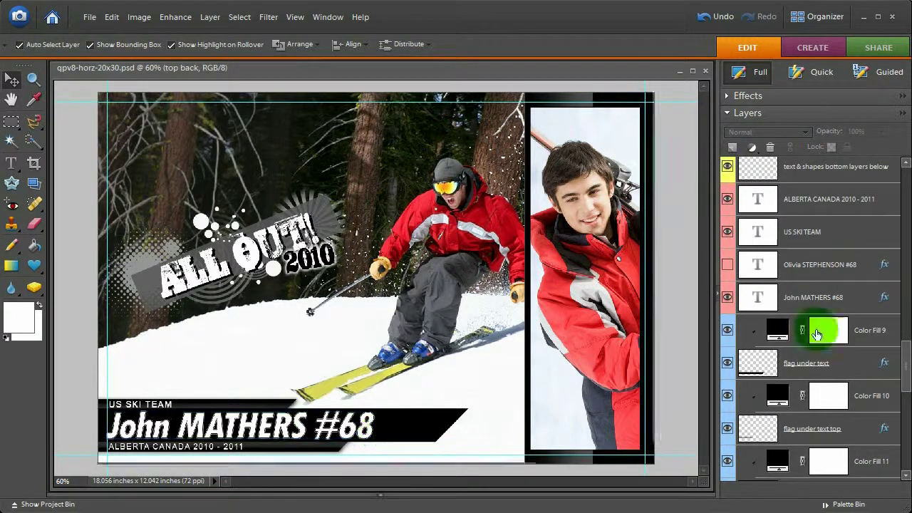
left_click(832, 198)
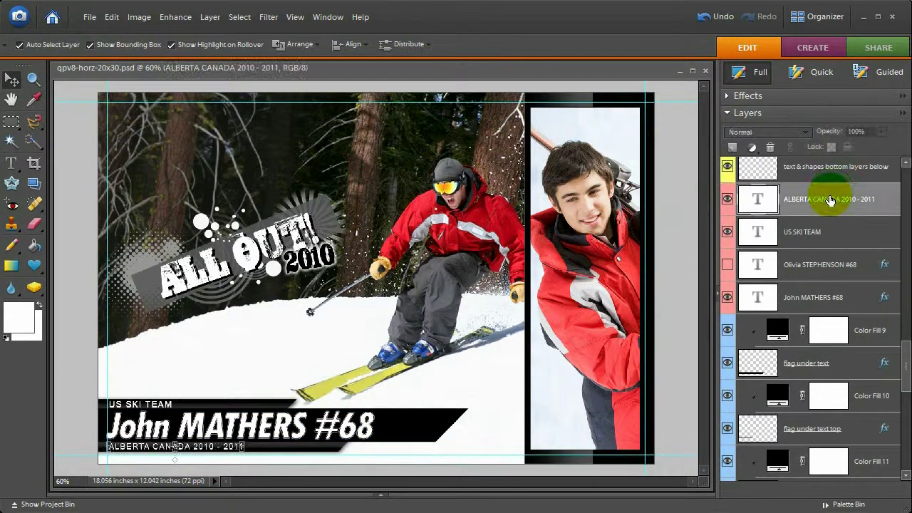
left_click(810, 234, "shift")
left_click(807, 329, "shift")
left_click(806, 362, "shift")
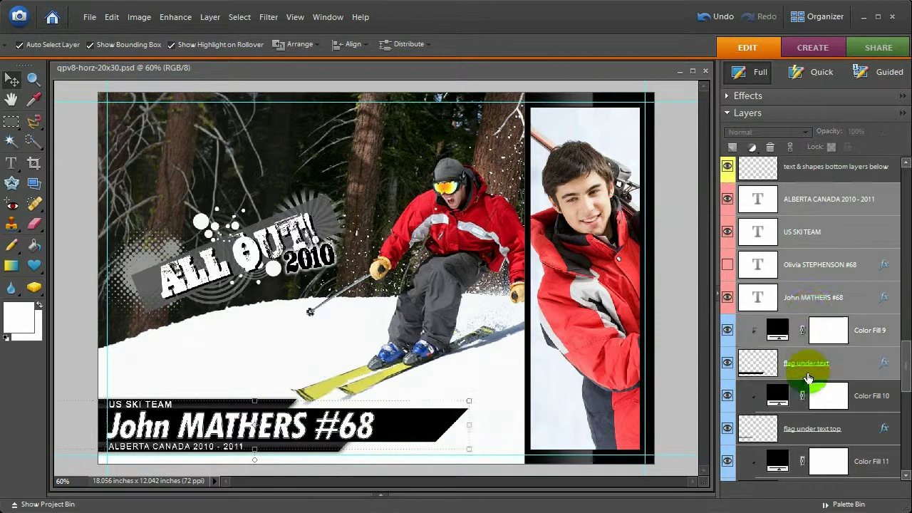
left_click(808, 209)
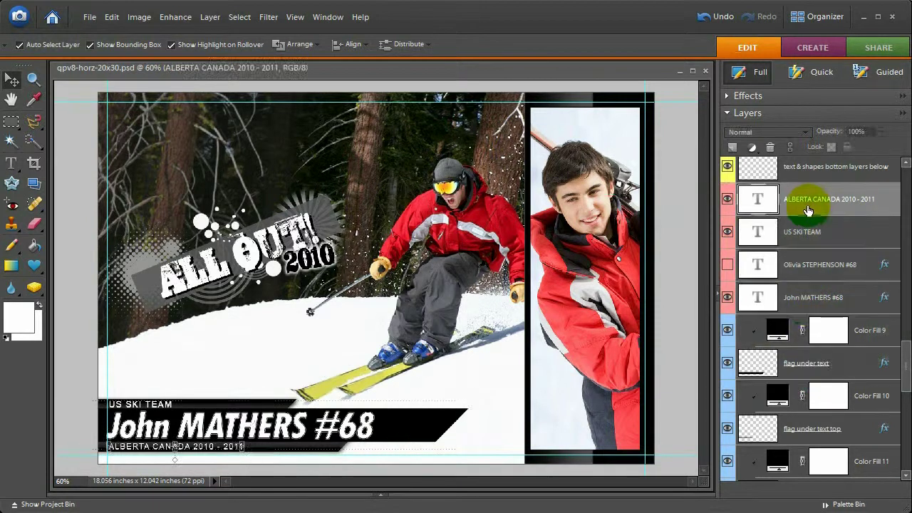
left_click(811, 277, "ctrl")
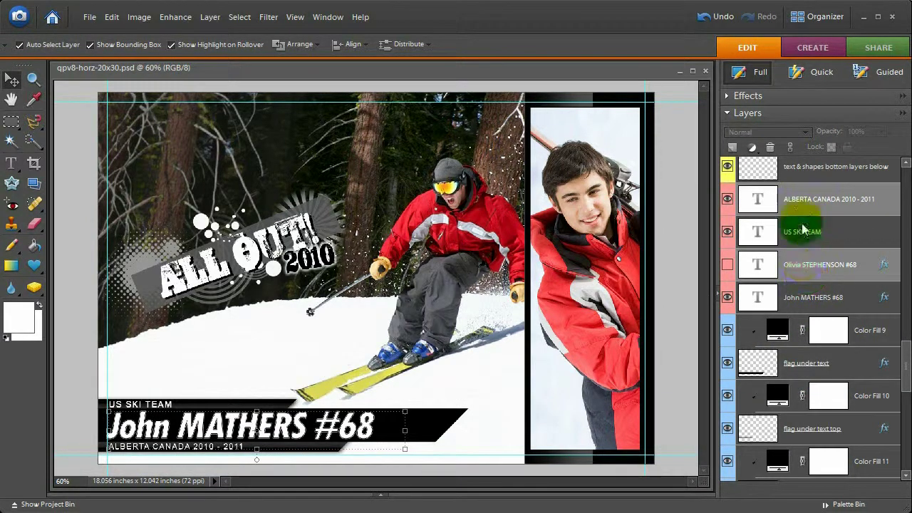
left_click_drag(803, 228, 823, 443)
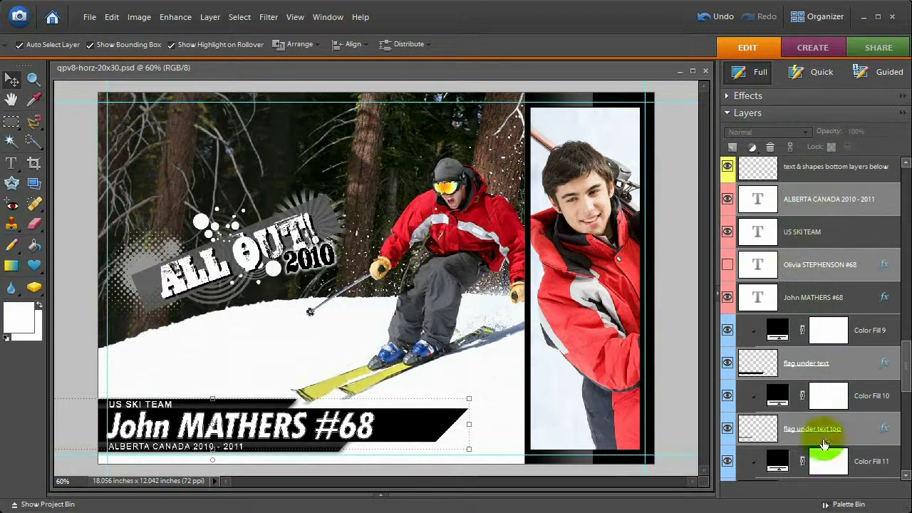
left_click(791, 205)
left_click(485, 371)
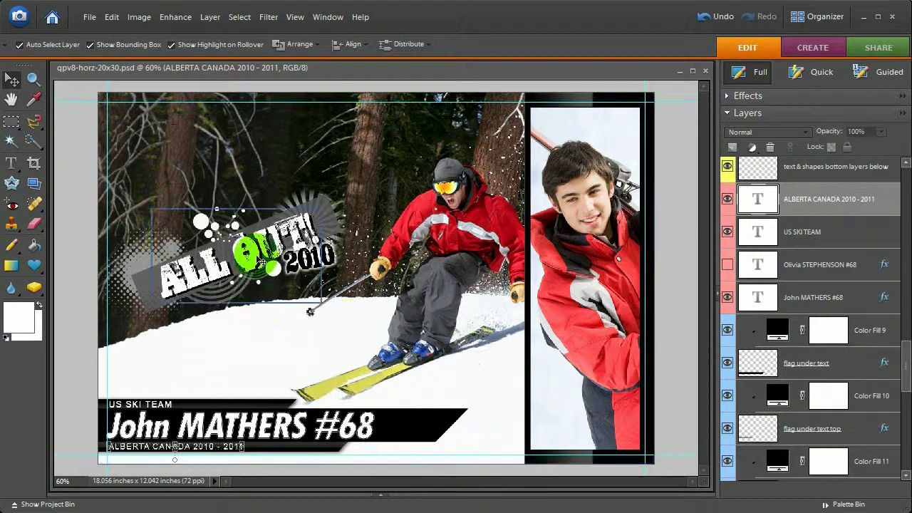